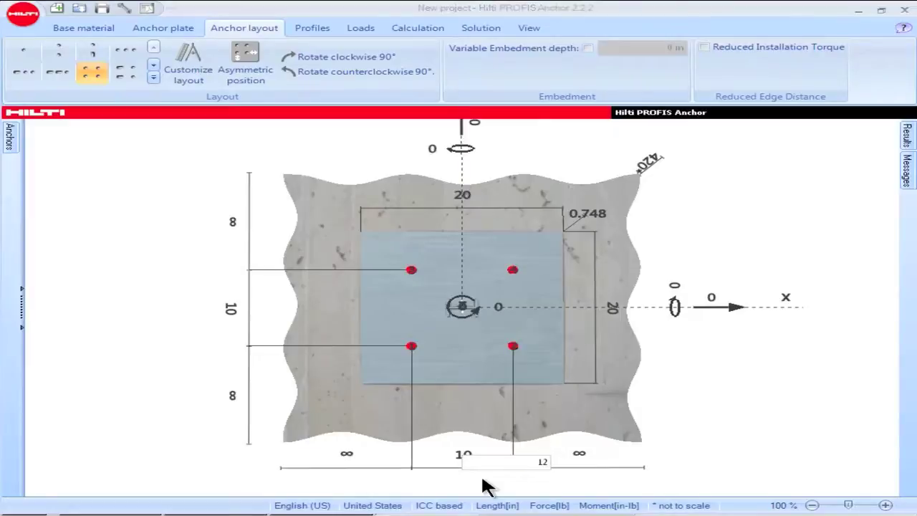
# Set the four-anchor layout's spacing to 12 in horizontally and 8 in vertically
pyautogui.press('Escape')
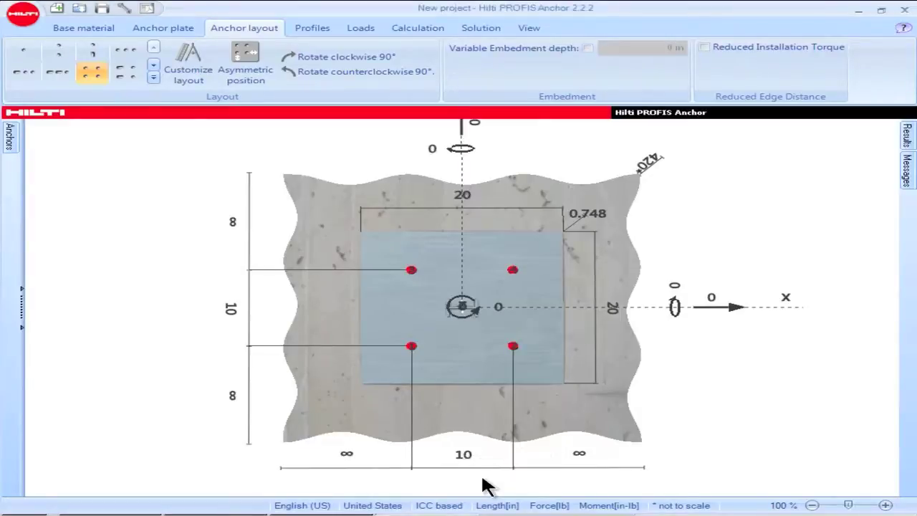
pyautogui.click(232, 313)
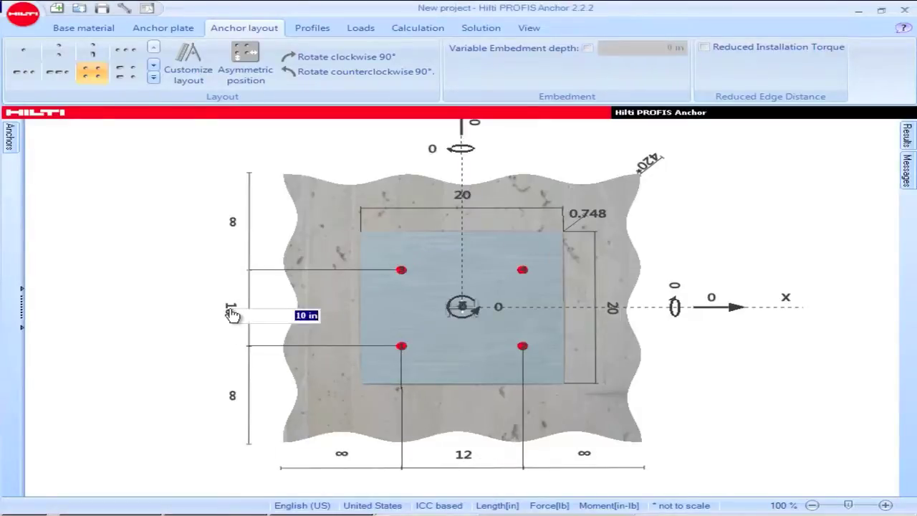
pyautogui.write('8')
pyautogui.press('Return')
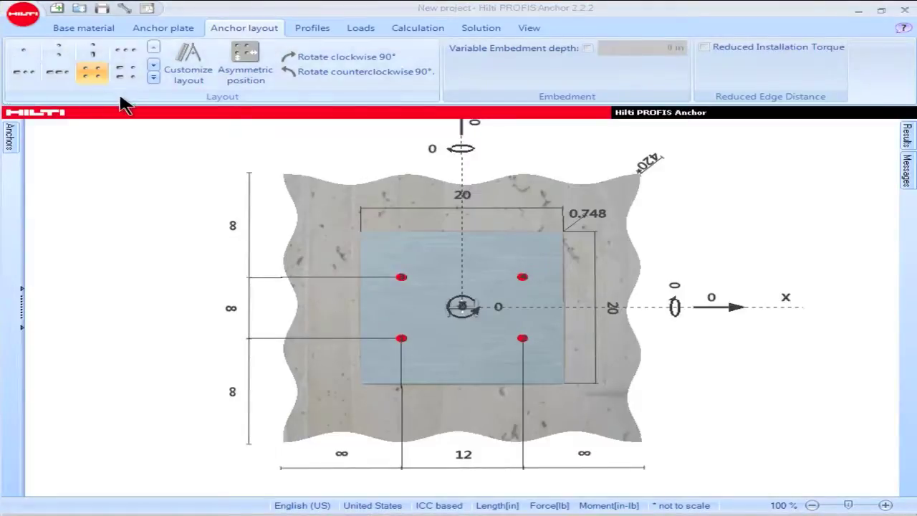
# Apply the plain six-anchor layout, two rows of three, with 8 in spacing between the left and middle columns and 12 in between the rows
pyautogui.click(152, 75)
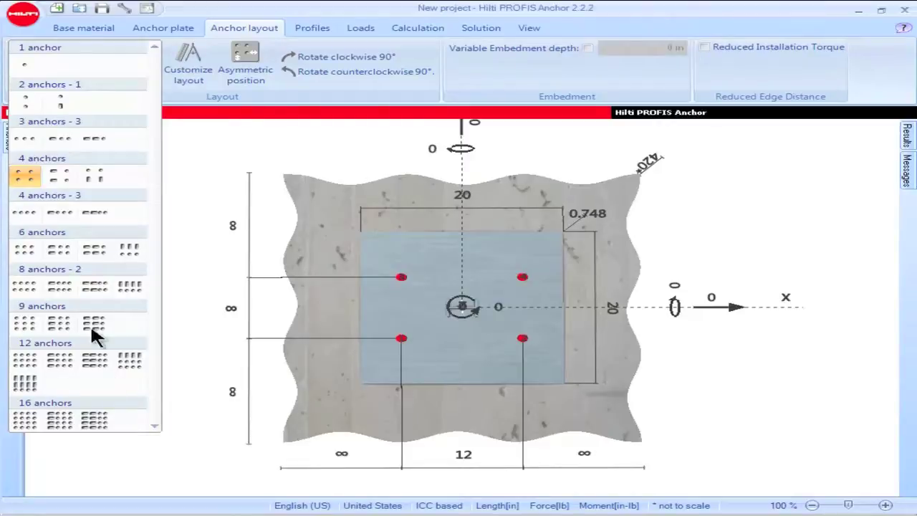
pyautogui.click(24, 262)
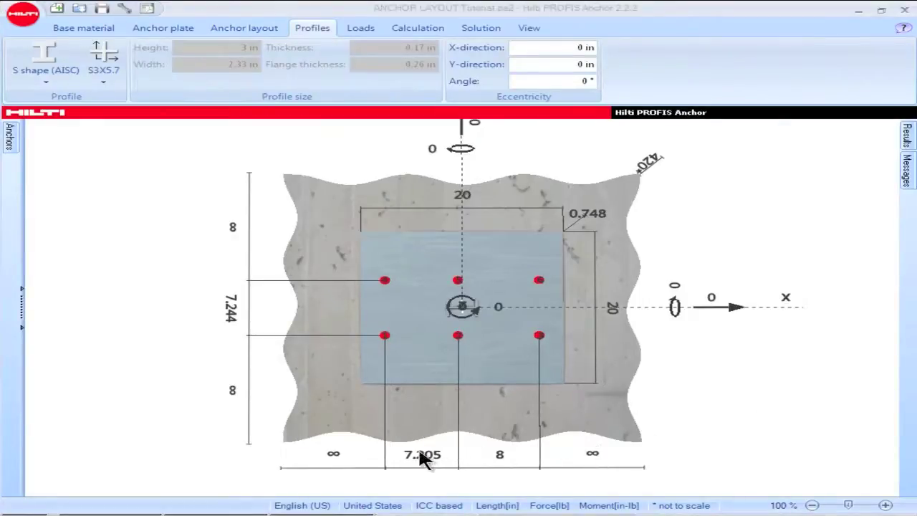
pyautogui.click(418, 458)
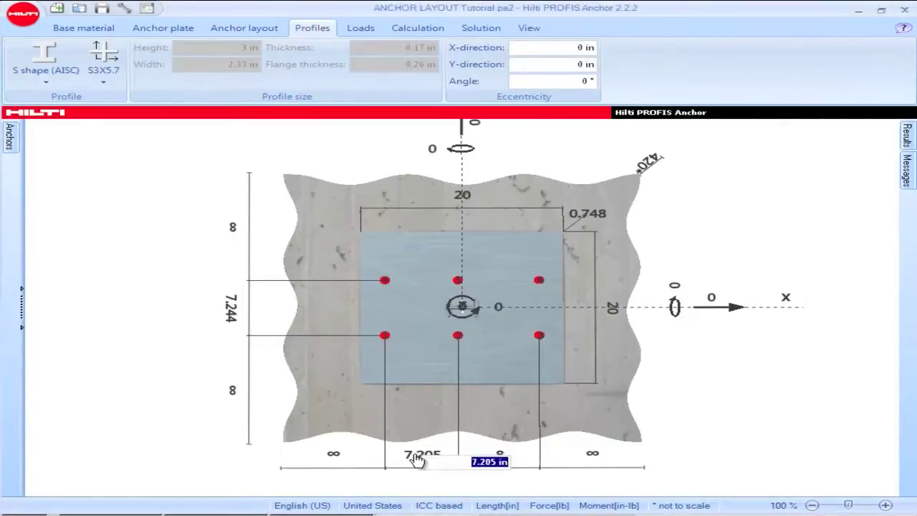
pyautogui.write('8')
pyautogui.press('Return')
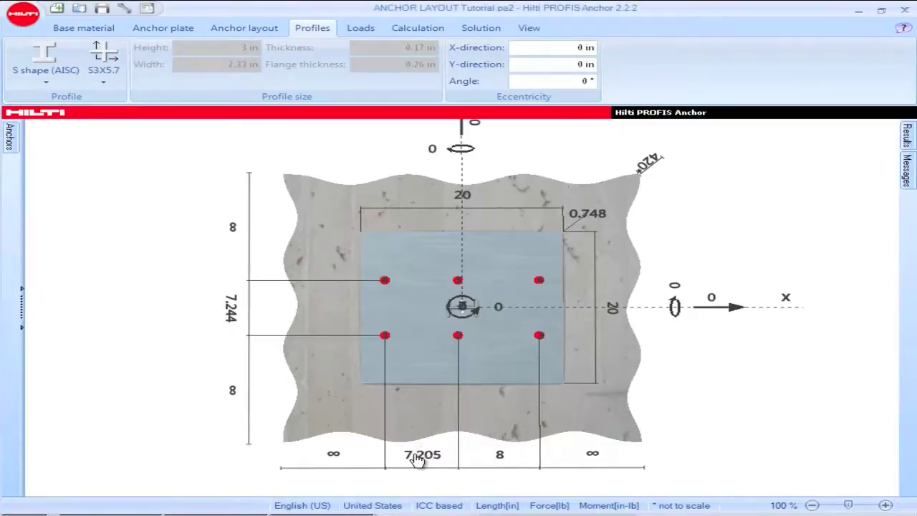
pyautogui.click(232, 317)
pyautogui.write('12')
pyautogui.press('Return')
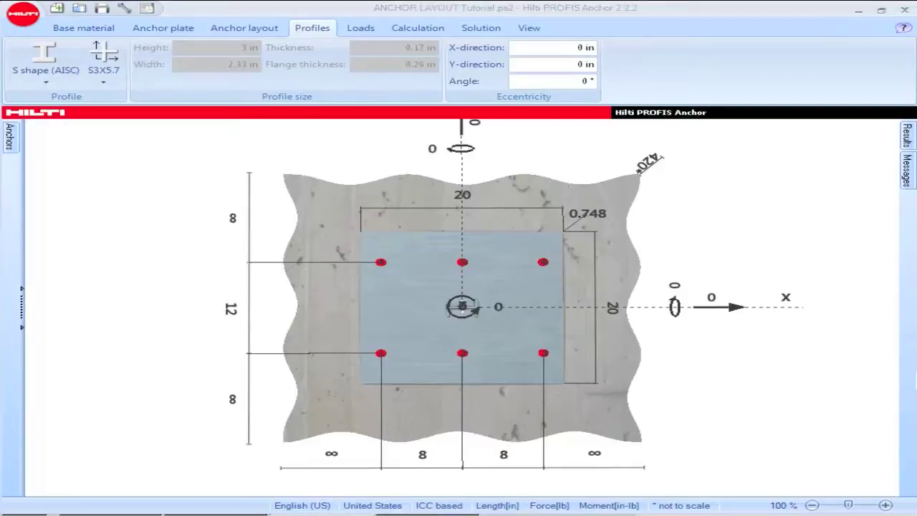
# Set the anchor plate's vertical dimension to 16 in
pyautogui.click(614, 313)
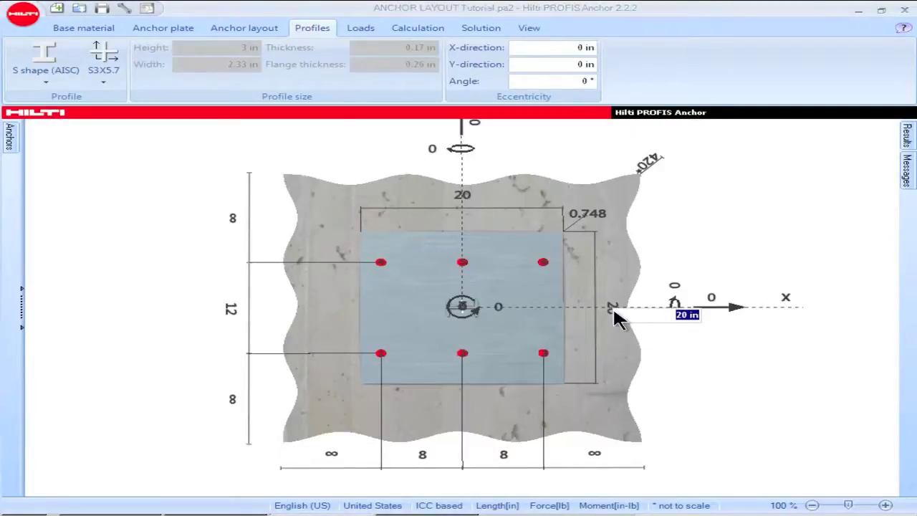
pyautogui.write('16')
pyautogui.press('Return')
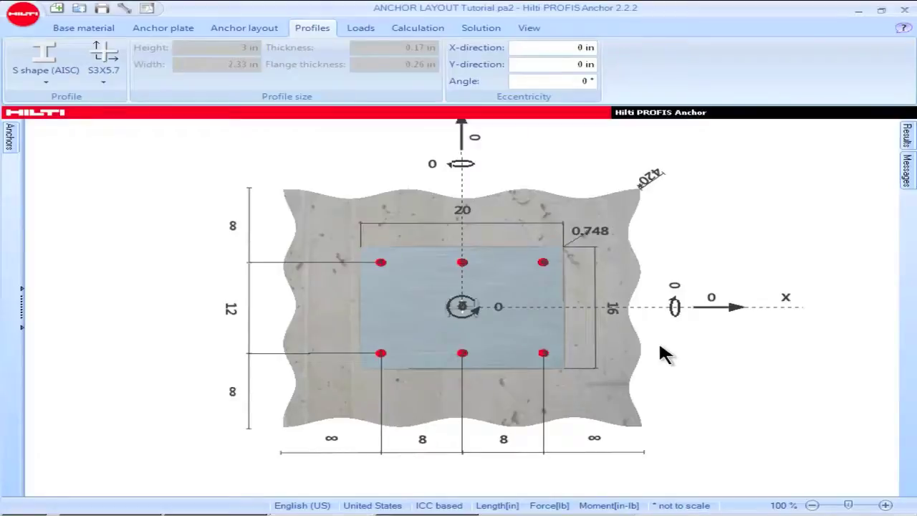
# Set the anchor plate factor to 1 in the project options for the current project
pyautogui.click(243, 27)
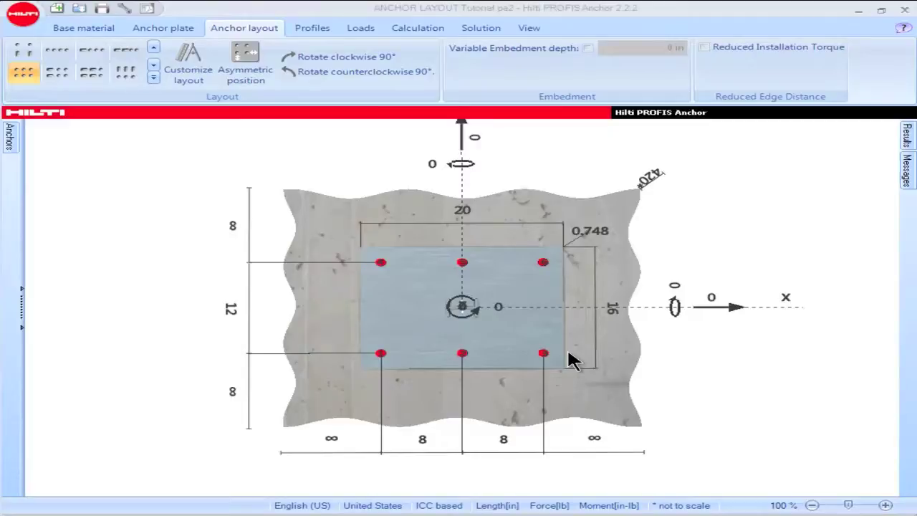
pyautogui.click(125, 13)
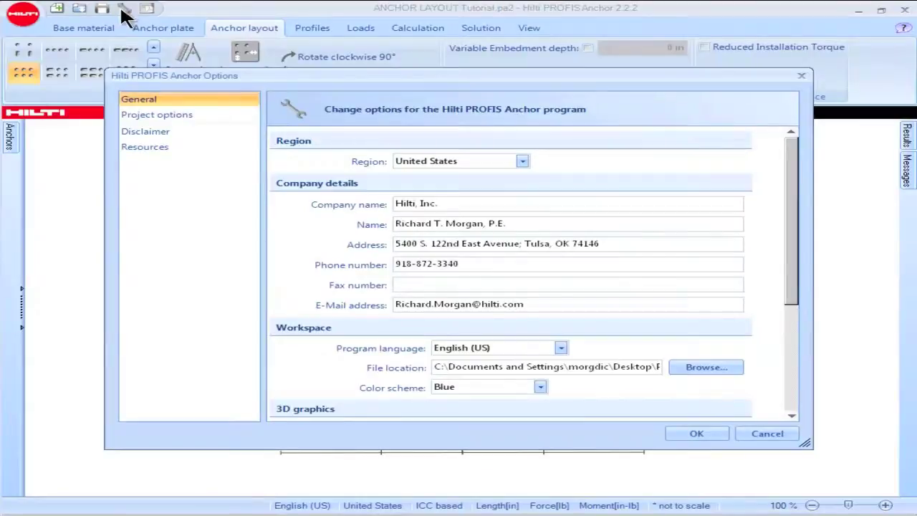
pyautogui.click(162, 116)
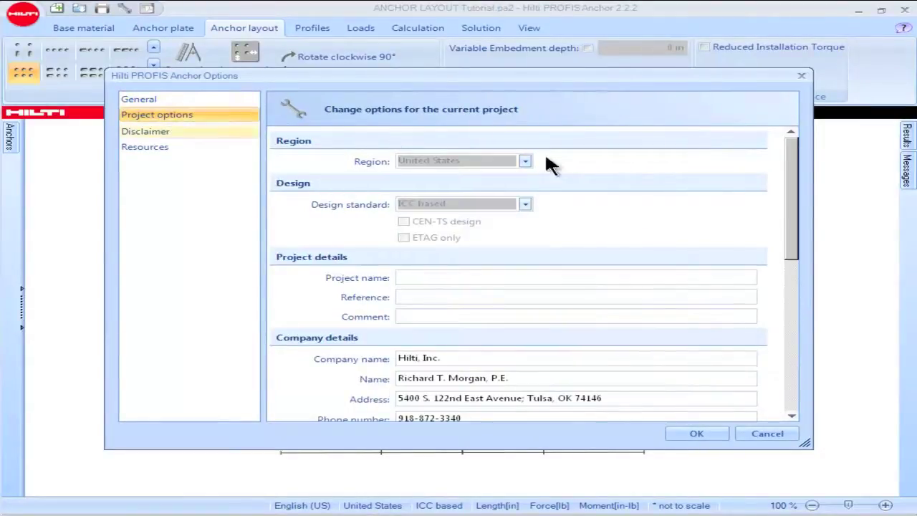
pyautogui.moveTo(792, 199); pyautogui.dragTo(793, 414)
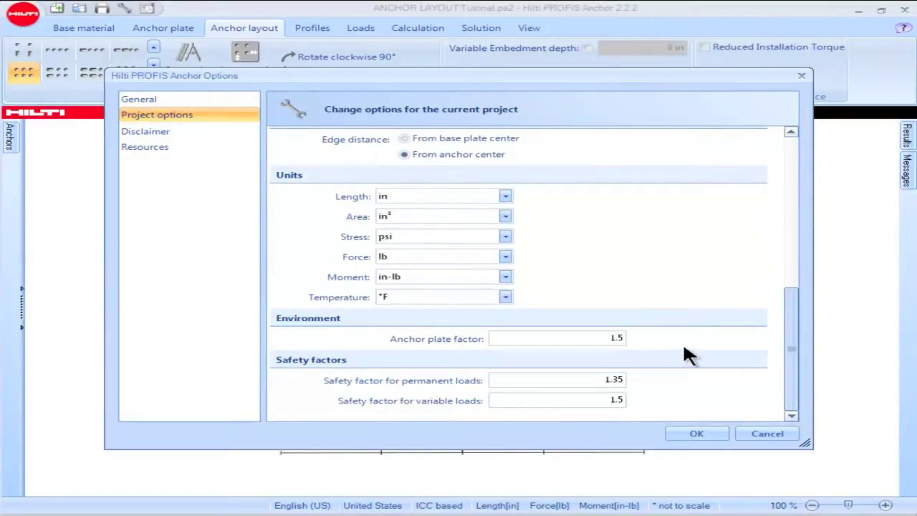
pyautogui.moveTo(462, 345)
pyautogui.doubleClick(634, 337)
pyautogui.write('1')
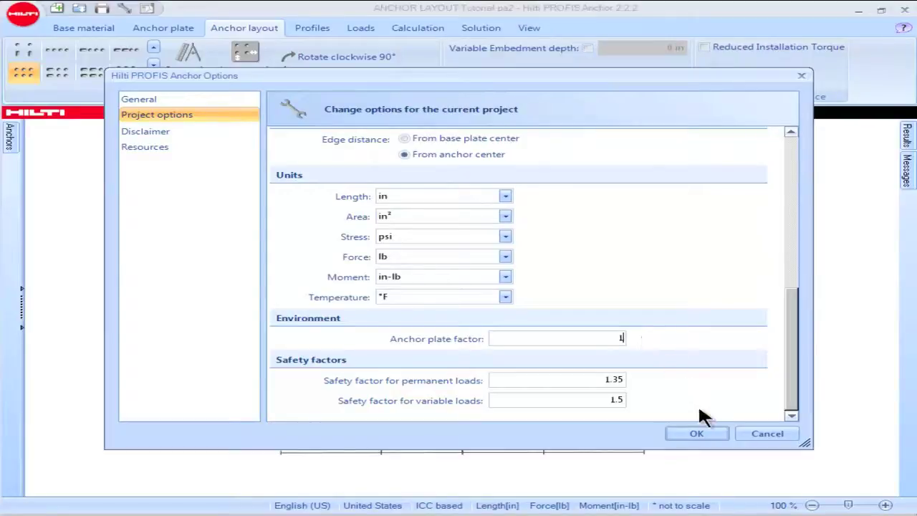
pyautogui.click(706, 432)
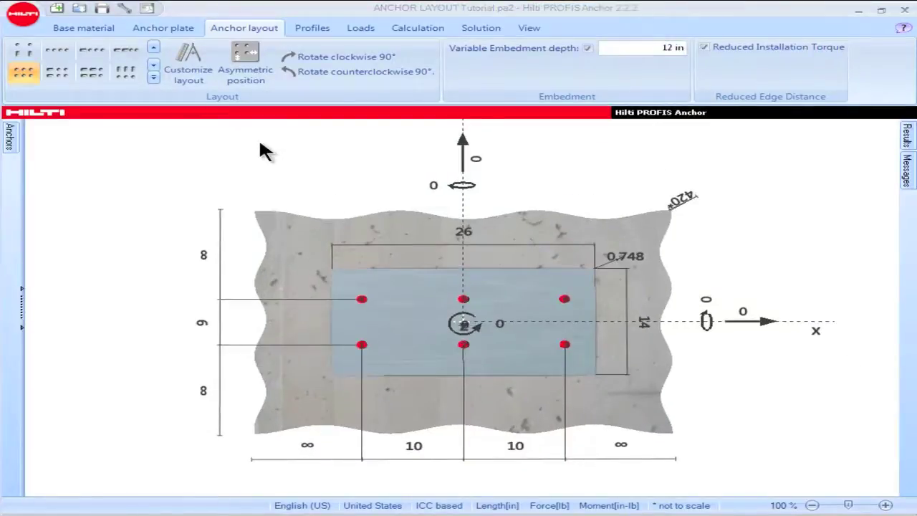
# Position the anchor group asymmetrically on the plate, shifting it 1 in along X and 2 in along Y
pyautogui.click(268, 76)
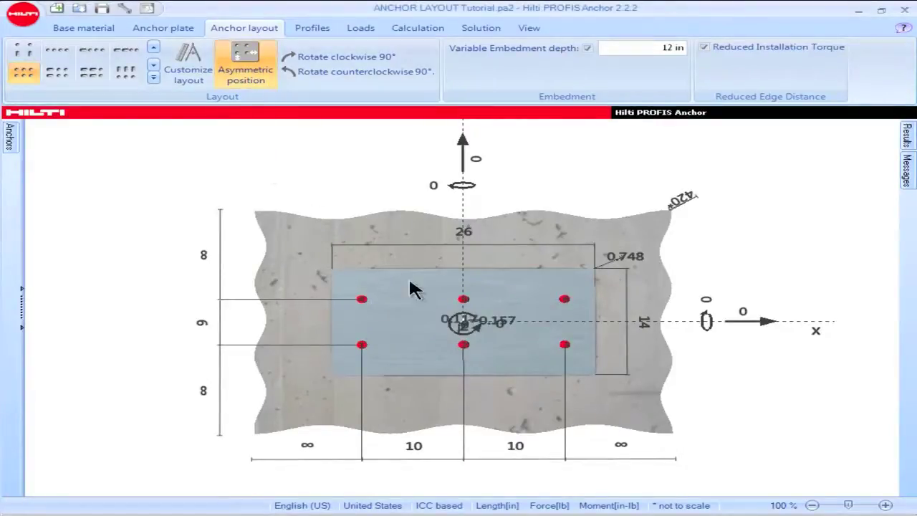
pyautogui.click(456, 323)
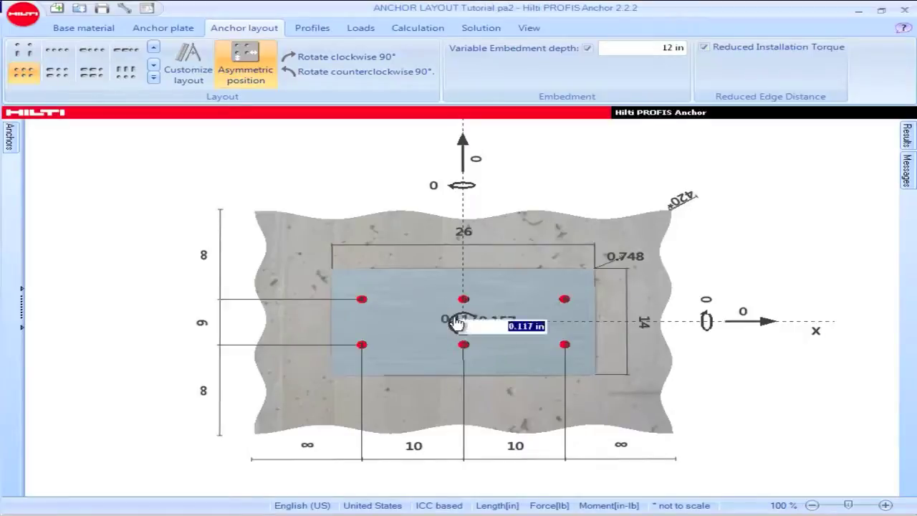
pyautogui.write('1')
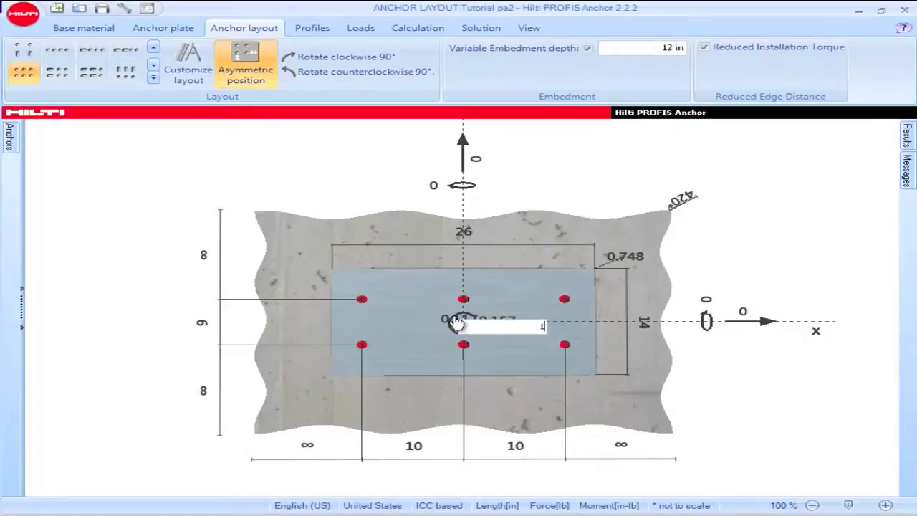
pyautogui.press('Return')
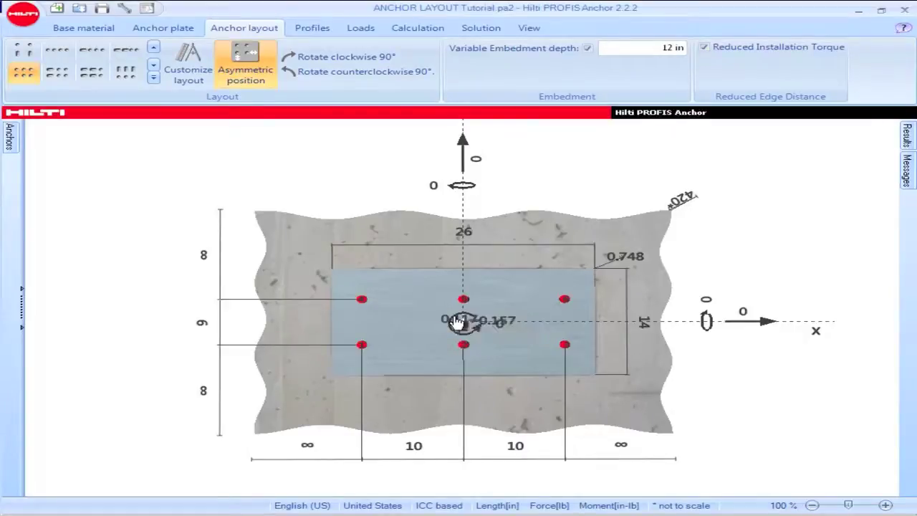
pyautogui.click(508, 325)
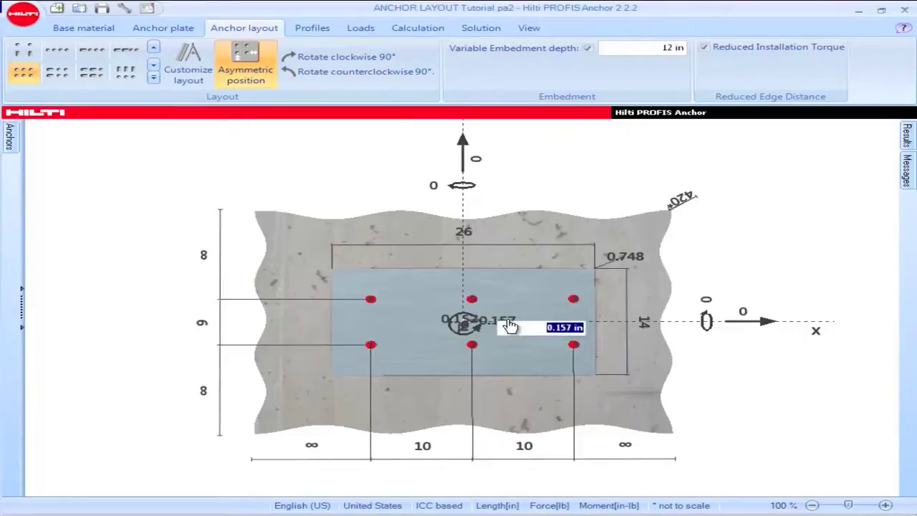
pyautogui.write('2')
pyautogui.press('Return')
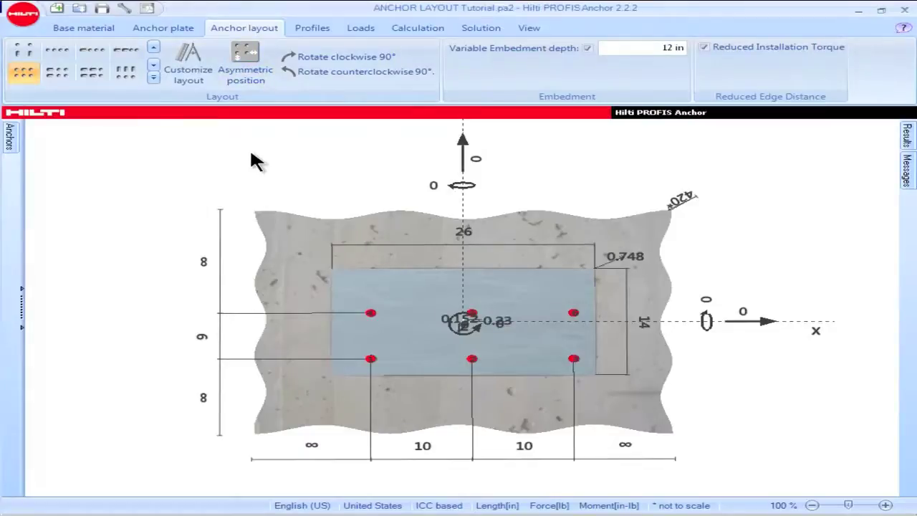
pyautogui.press('Escape')
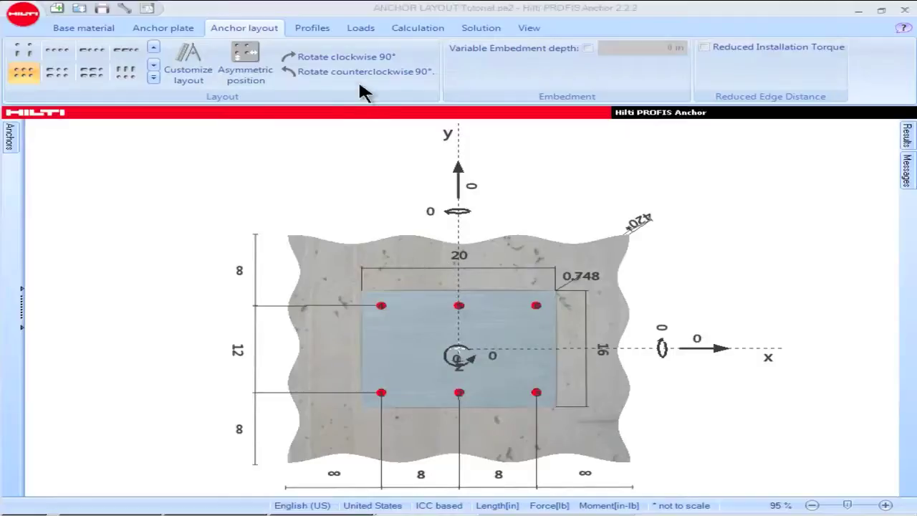
# Rotate the anchor layout 90° clockwise, and rotate the plate 90° clockwise in the custom anchor plate editor
pyautogui.click(317, 53)
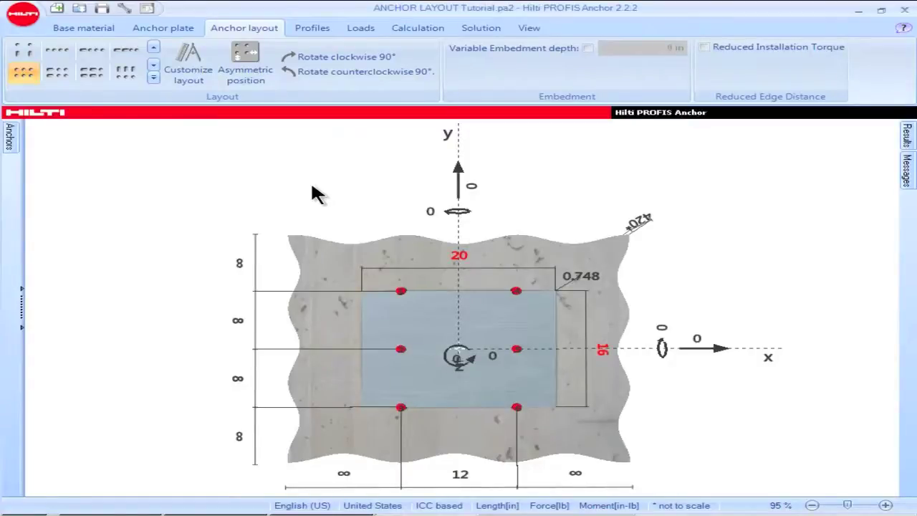
pyautogui.click(184, 79)
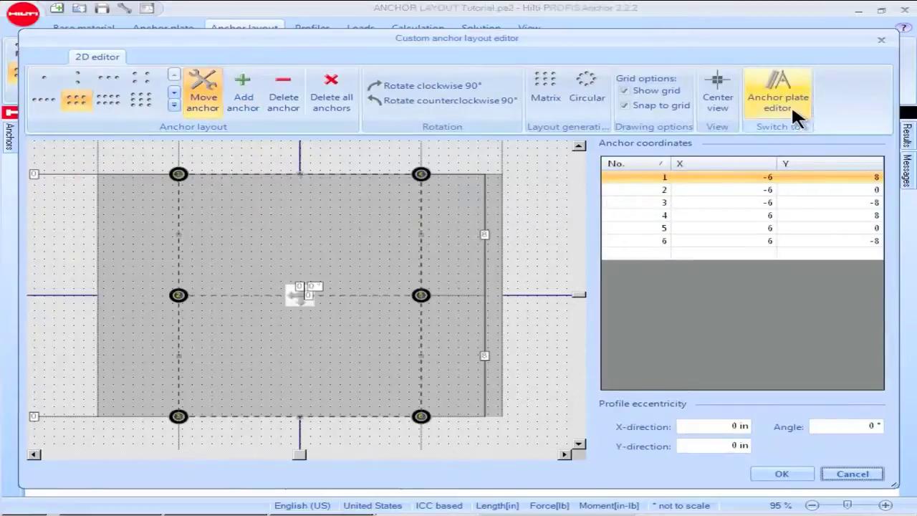
pyautogui.click(791, 102)
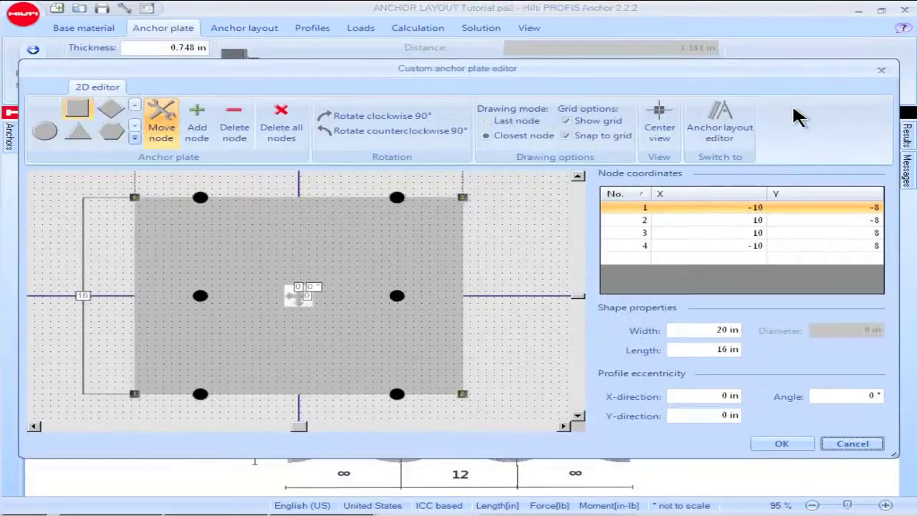
pyautogui.click(357, 117)
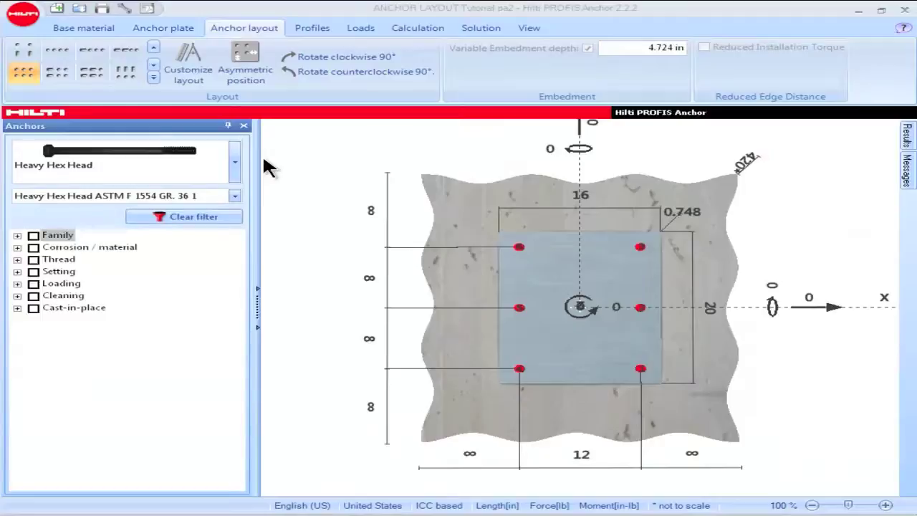
# Browse the anchor lists to examine the available cast-in-place headed bolts and the adhesive and mechanical anchor types
pyautogui.click(232, 164)
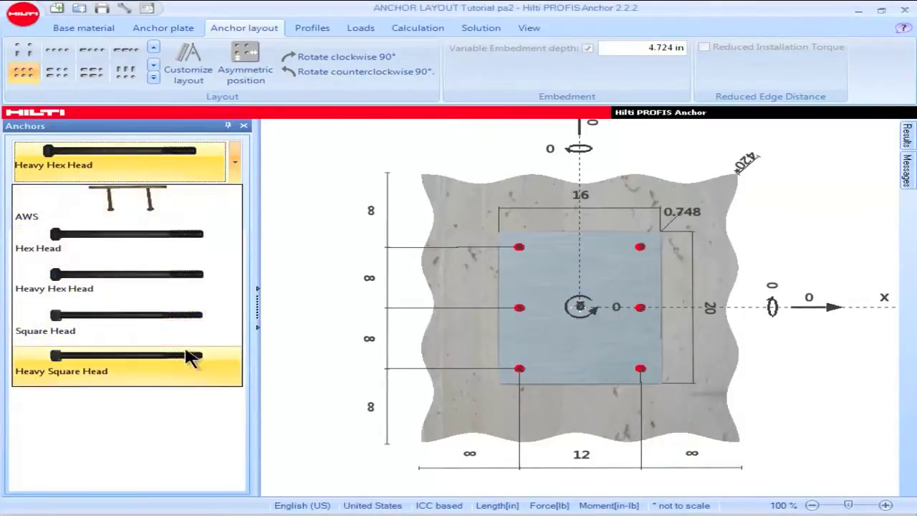
pyautogui.click(284, 166)
pyautogui.click(235, 164)
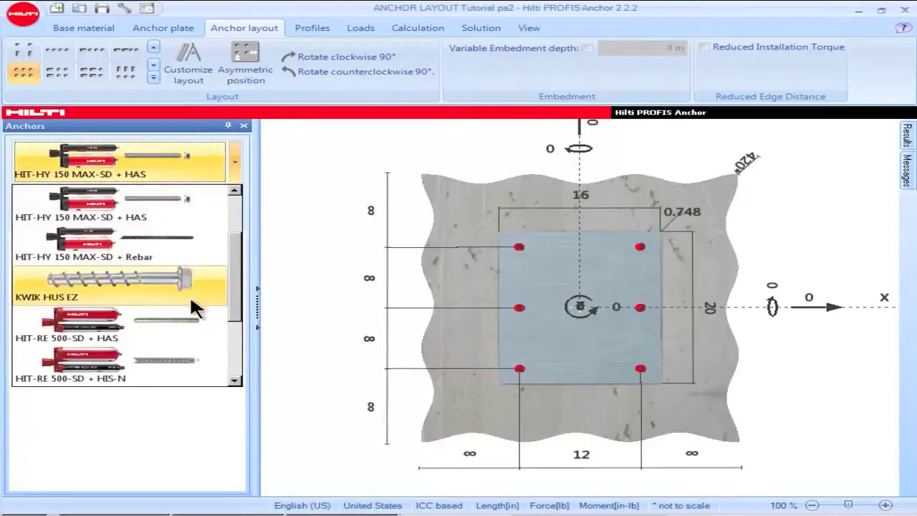
pyautogui.press('Escape')
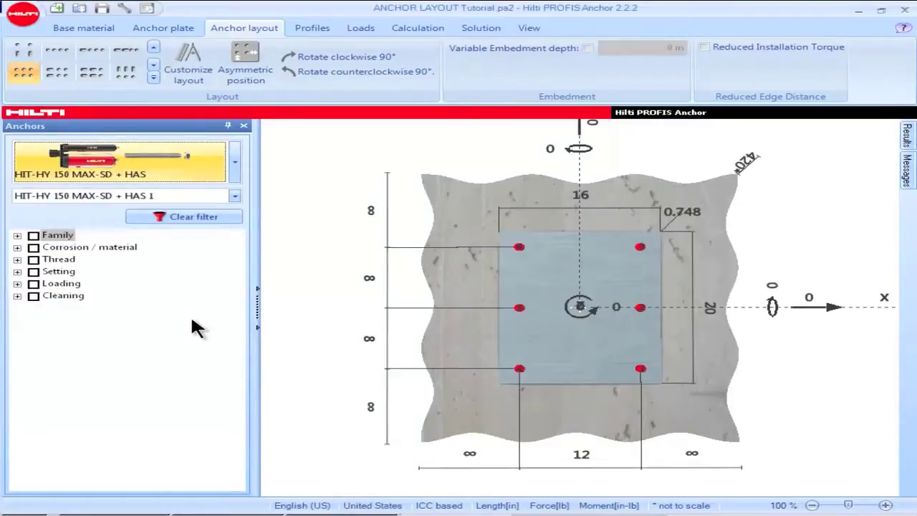
pyautogui.scroll(1, 233, 154)
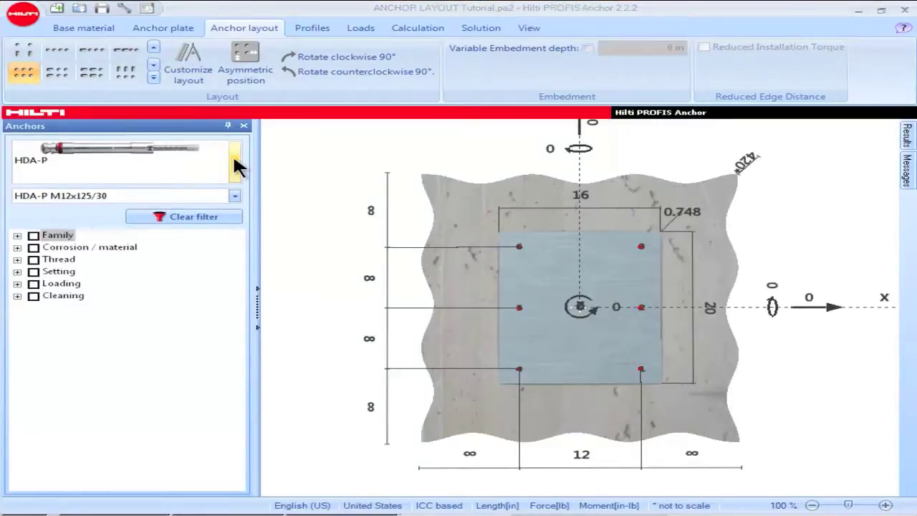
pyautogui.click(233, 154)
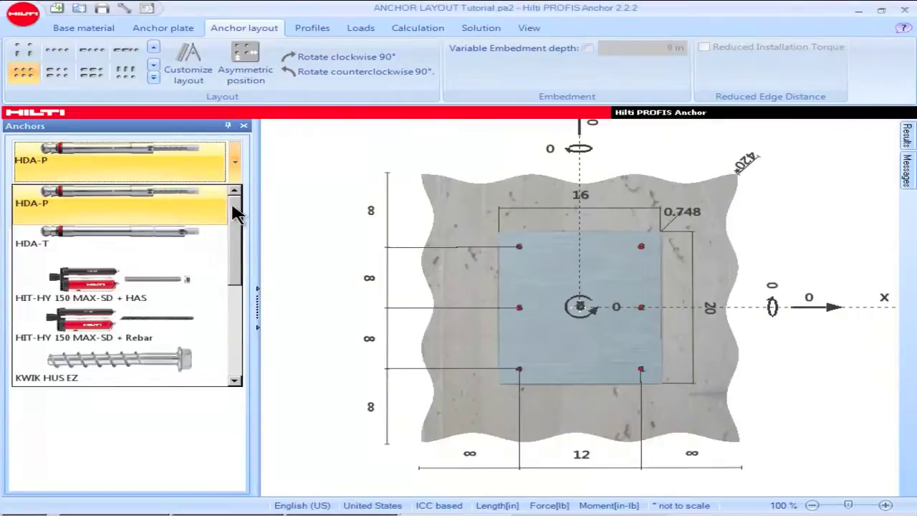
pyautogui.scroll(-2, 240, 222)
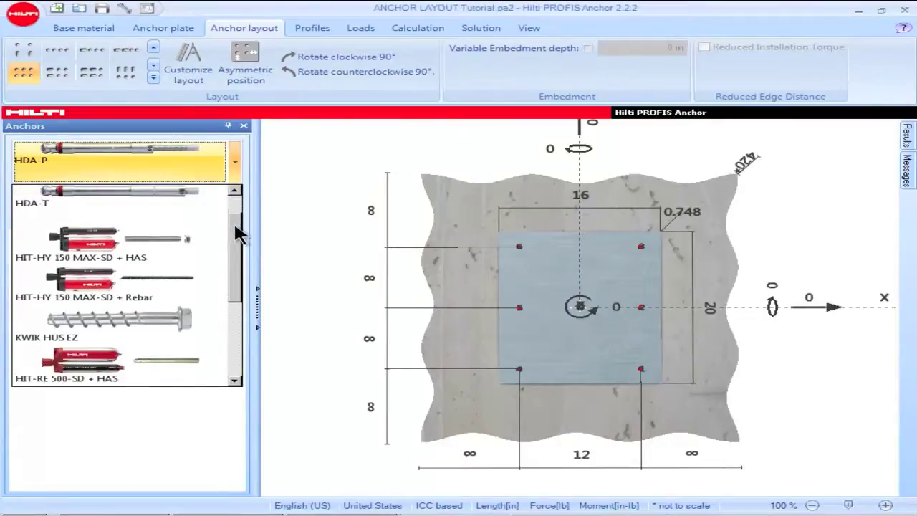
pyautogui.moveTo(233, 250); pyautogui.dragTo(227, 301)
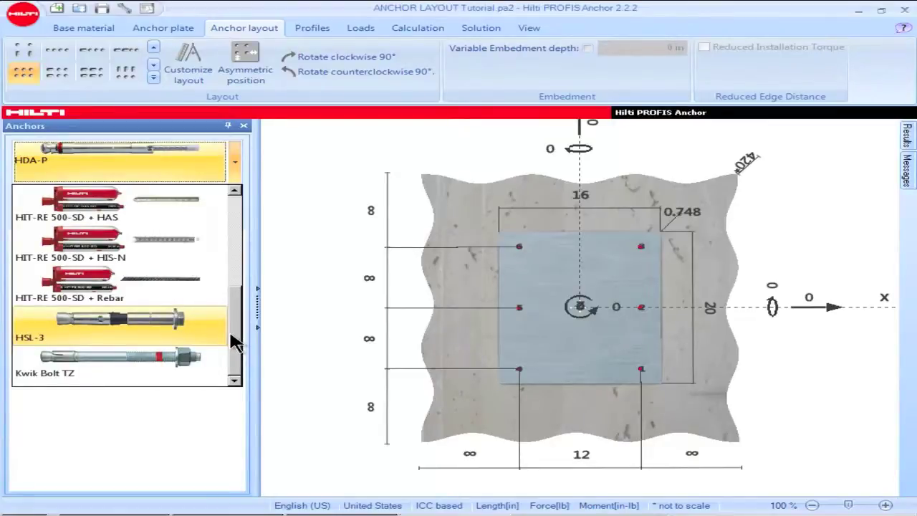
pyautogui.press('Escape')
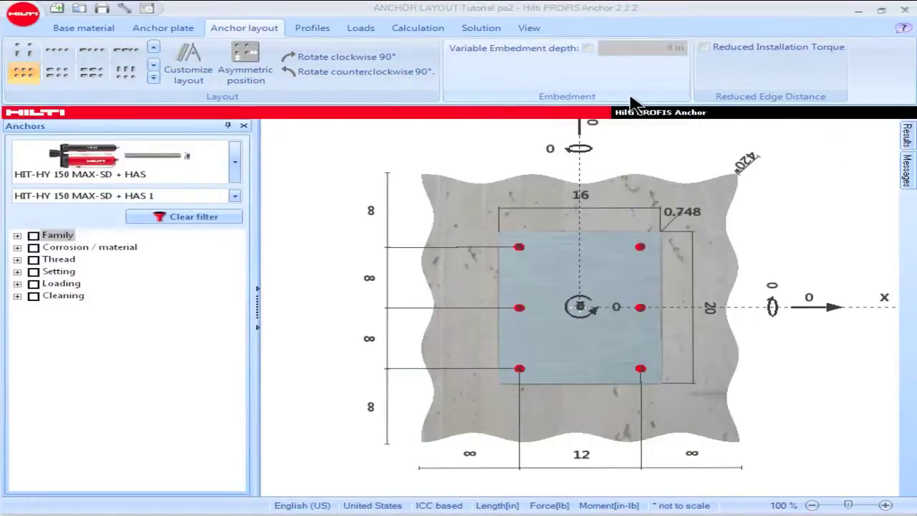
# Enable variable embedment depth at 12 in, and allow reduced installation torque for the reduced edge distance
pyautogui.click(588, 48)
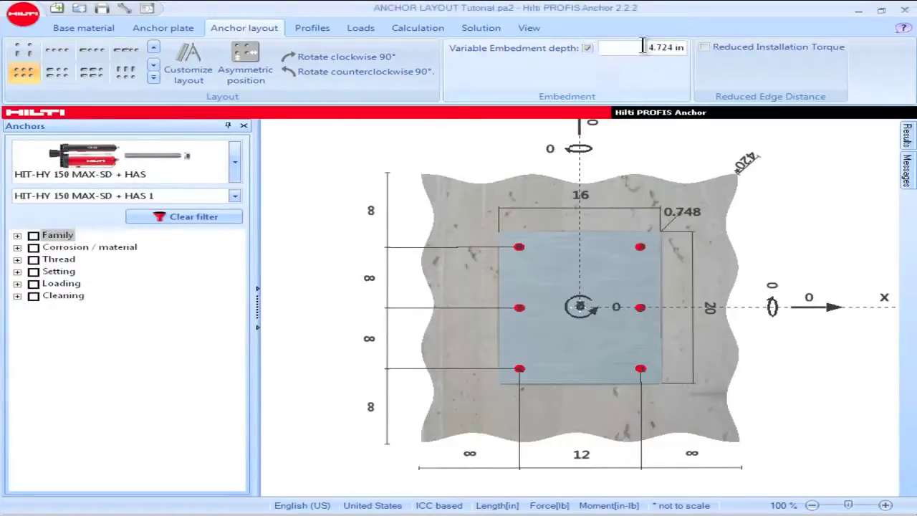
pyautogui.click(679, 48)
pyautogui.write('4')
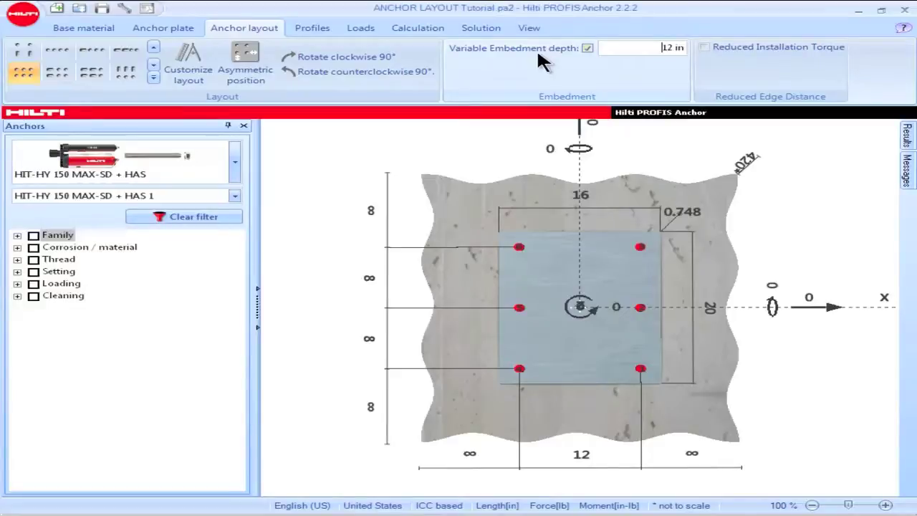
pyautogui.moveTo(538, 52)
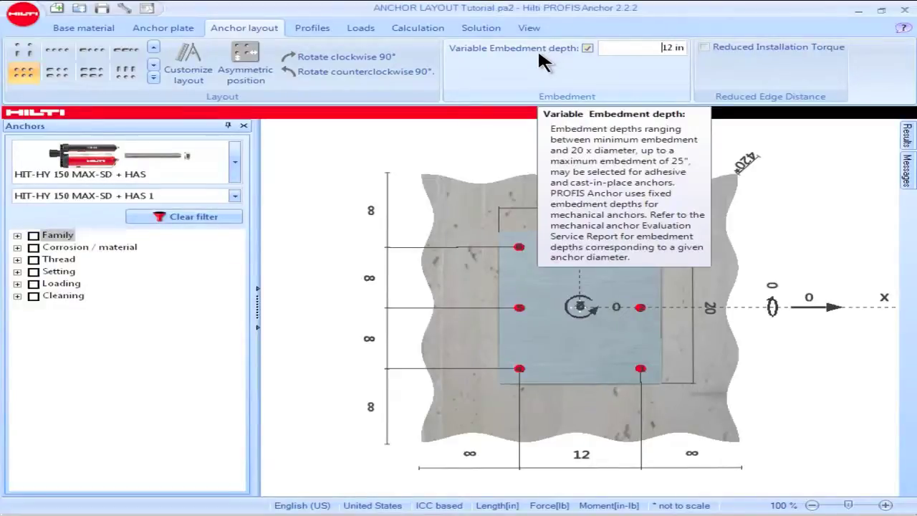
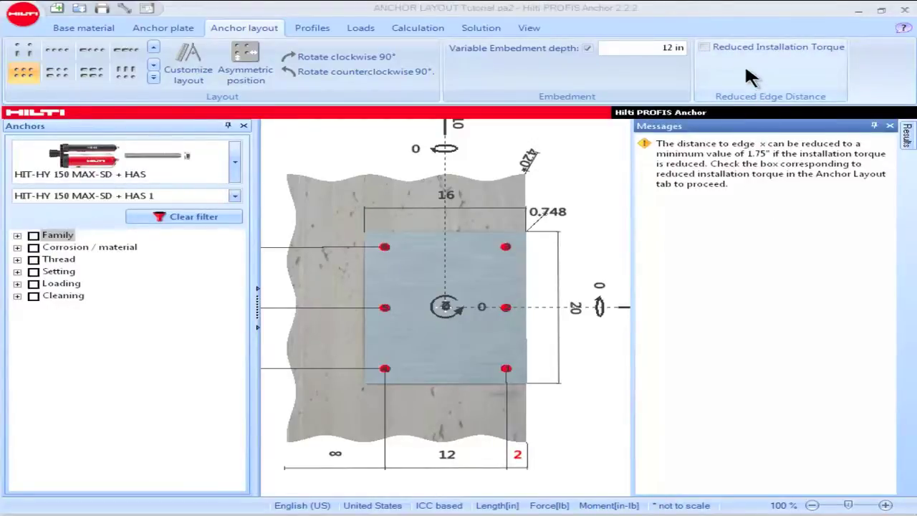
pyautogui.click(705, 46)
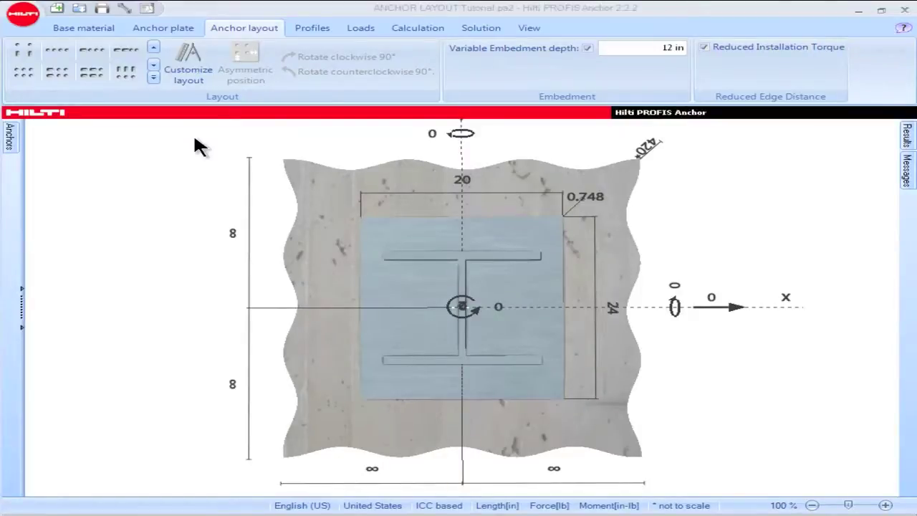
# Apply the nine-anchor 3×3 pattern in the custom anchor layout editor and delete its center anchor
pyautogui.click(192, 83)
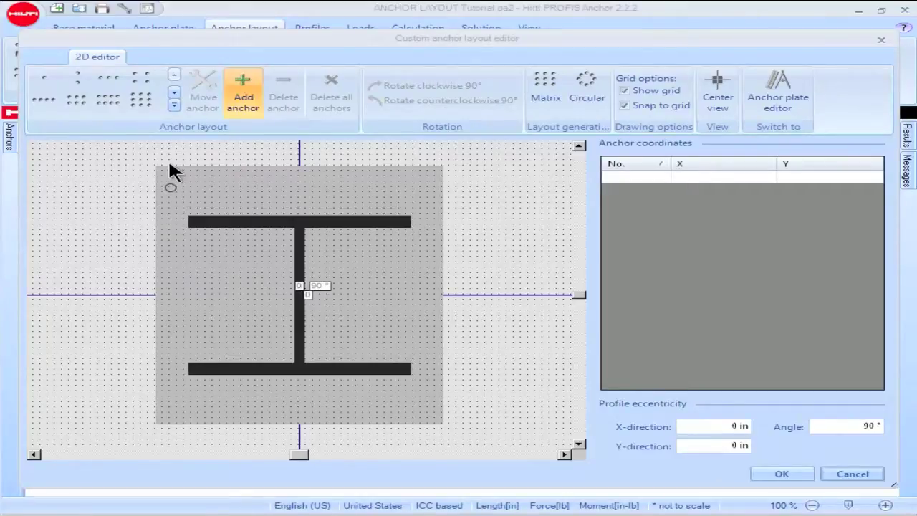
pyautogui.click(142, 91)
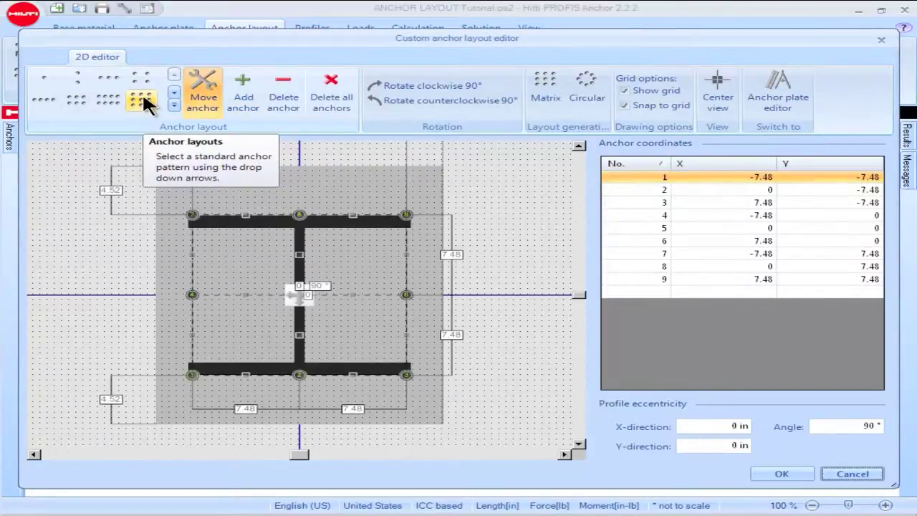
pyautogui.click(243, 97)
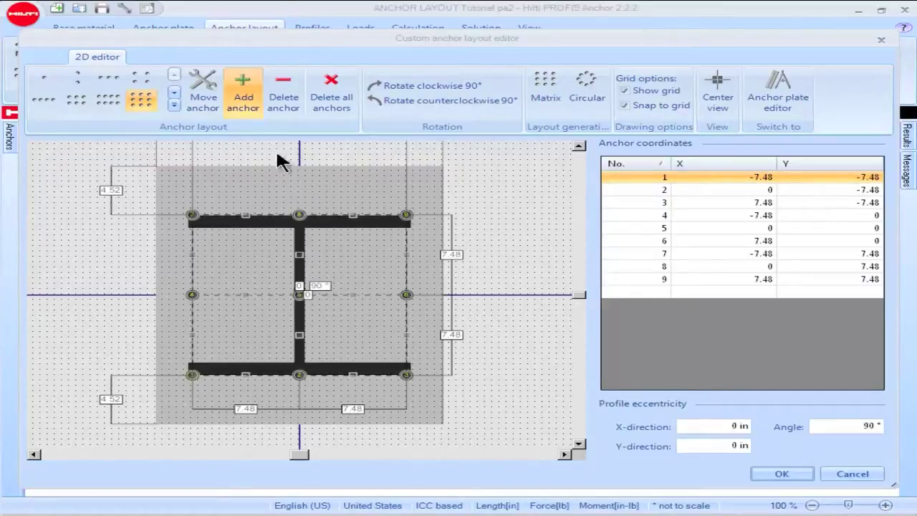
pyautogui.click(284, 107)
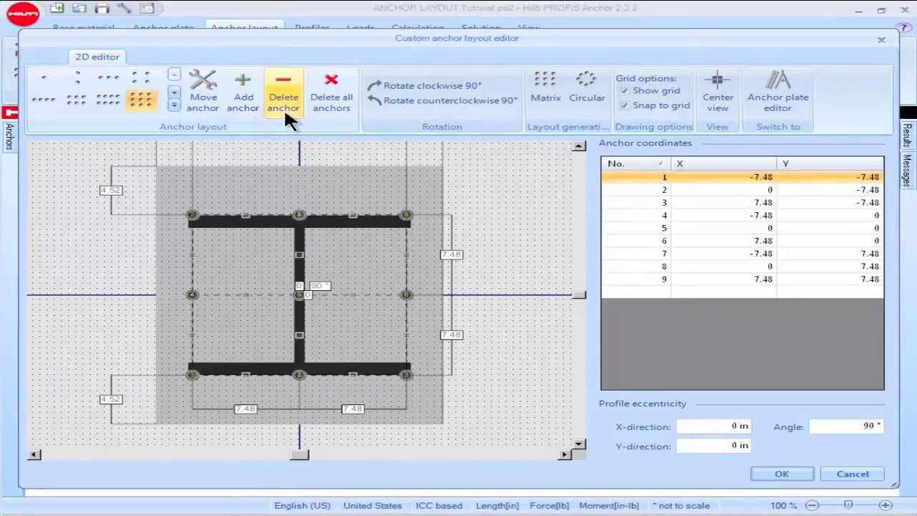
pyautogui.click(300, 294)
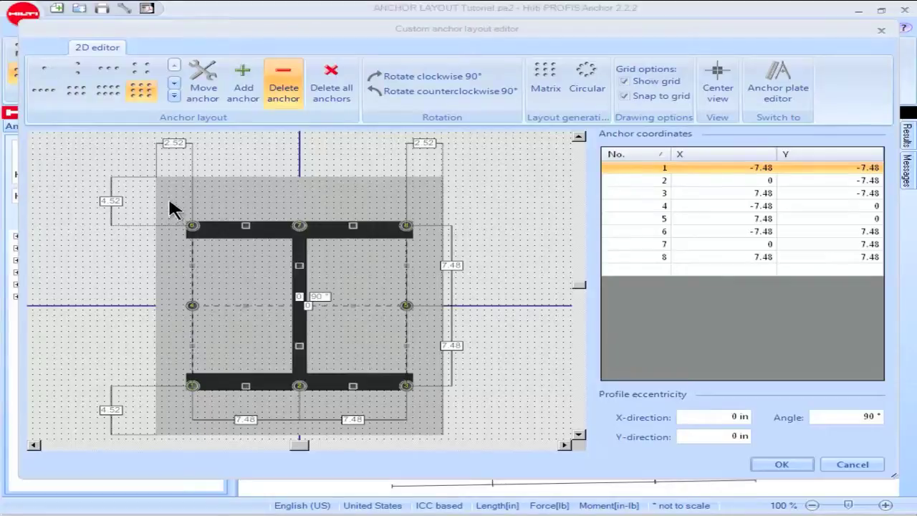
# Move the outer anchors away from the profile, placing anchor 8 at X 8, Y 10 and anchor 5 at X 8, Y 0.5
pyautogui.click(201, 90)
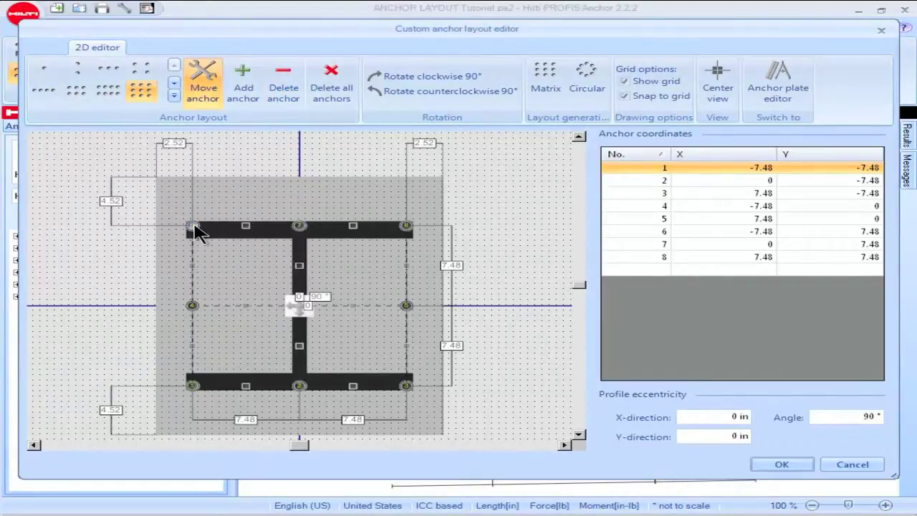
pyautogui.moveTo(193, 225); pyautogui.dragTo(187, 199)
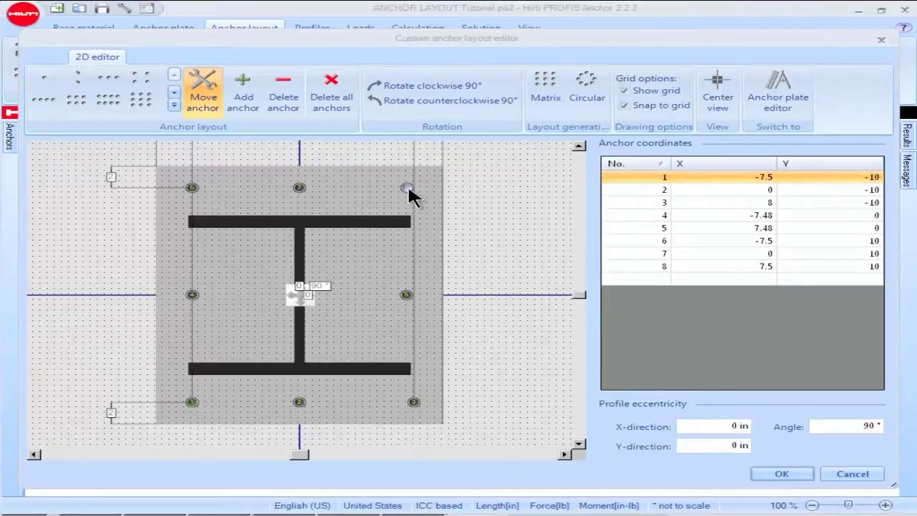
pyautogui.moveTo(406, 188); pyautogui.dragTo(413, 187)
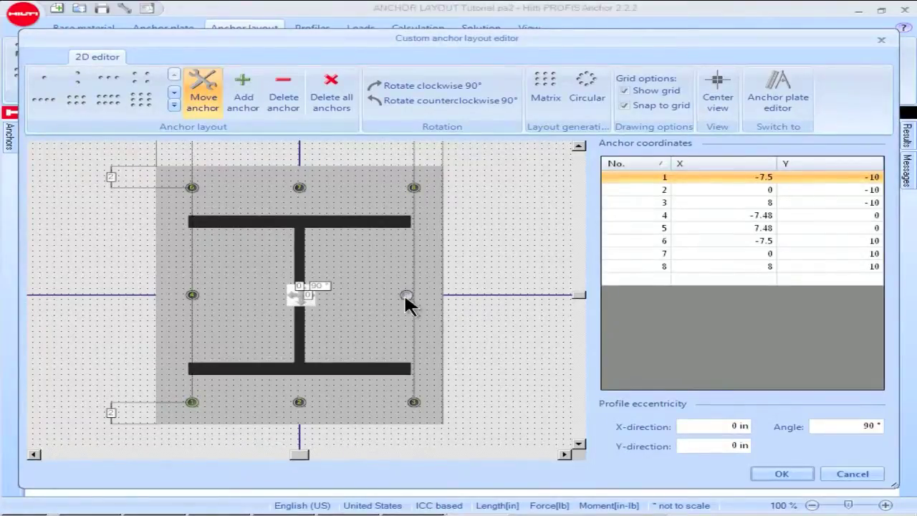
pyautogui.moveTo(406, 291); pyautogui.dragTo(410, 291)
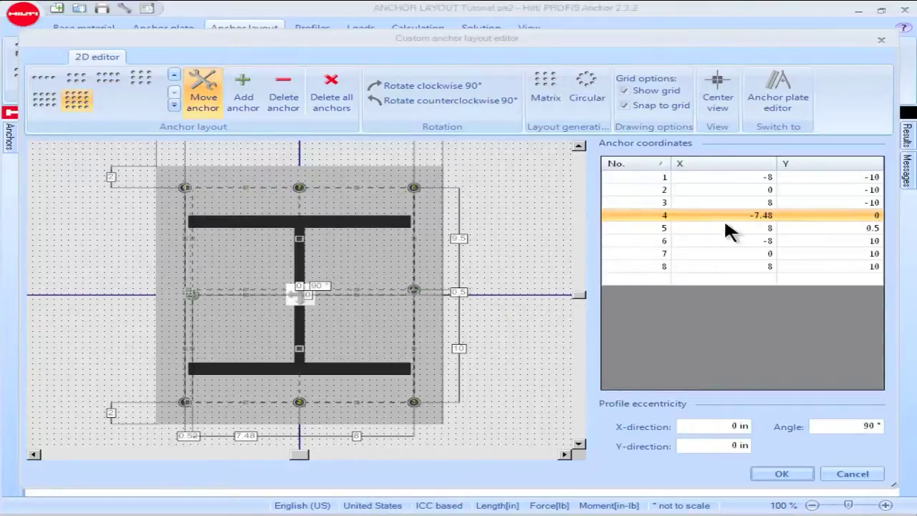
# Correct the anchor coordinates by setting the X of anchor 4 to -8 and the Y of anchor 5 to 0
pyautogui.click(745, 207)
pyautogui.click(745, 213)
pyautogui.moveTo(749, 215); pyautogui.dragTo(775, 218)
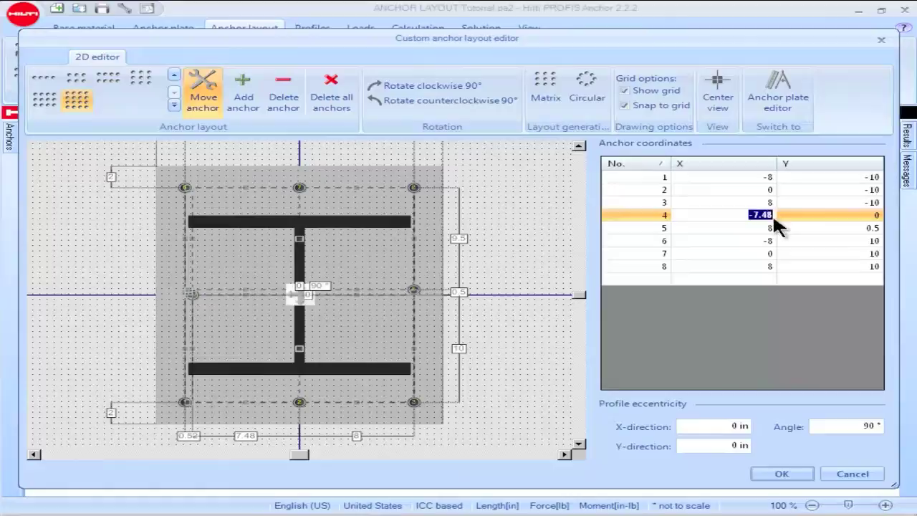
pyautogui.write('-8')
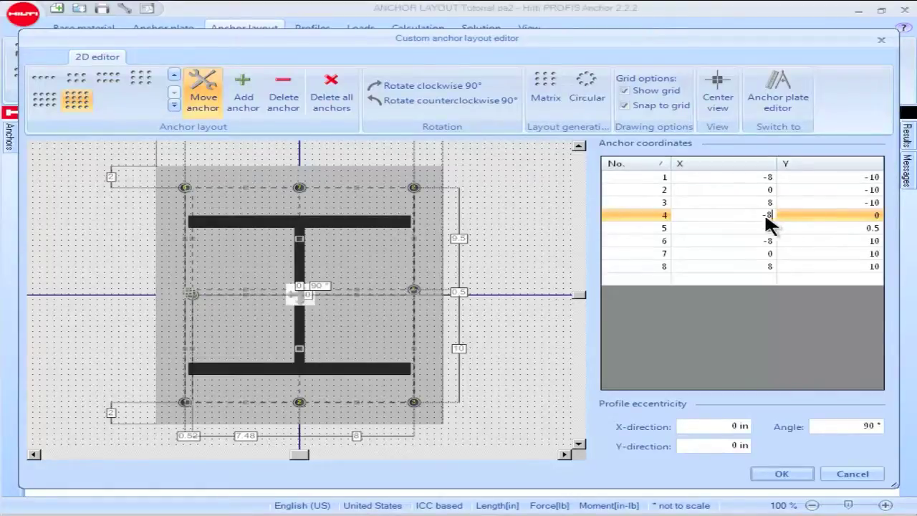
pyautogui.doubleClick(868, 228)
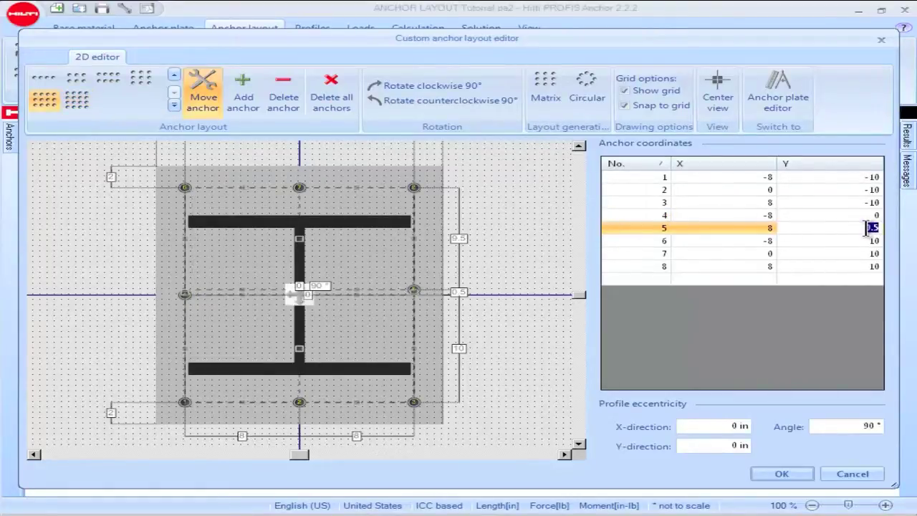
pyautogui.write('0')
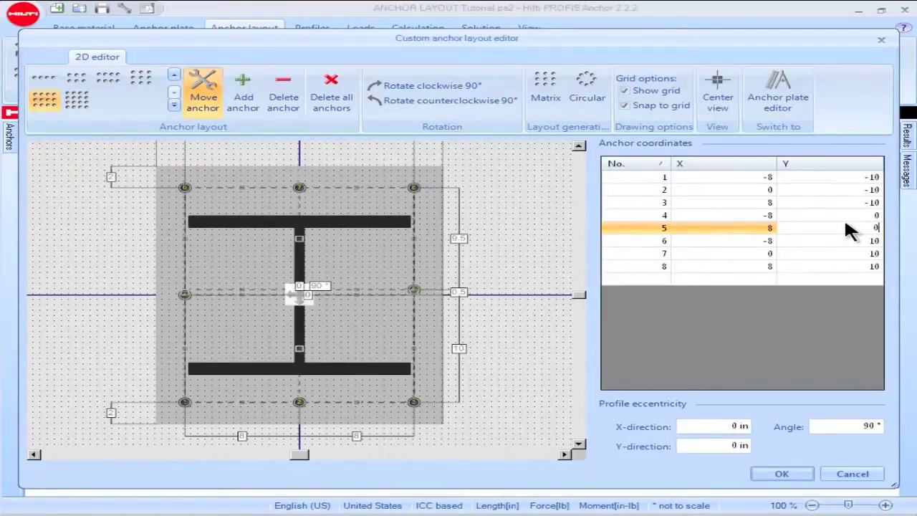
pyautogui.press('Return')
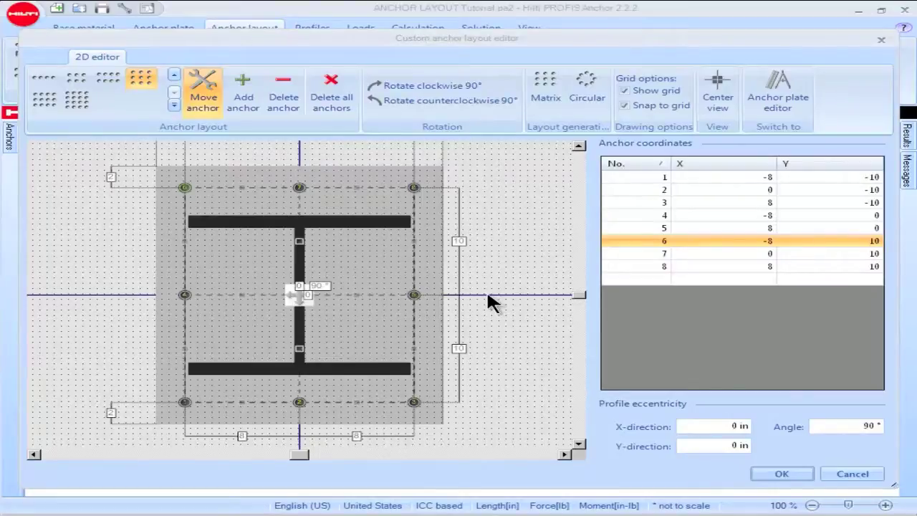
# Add intermediate anchors at X -4 and X 4 in the upper and lower rows, at Y 10 and Y -10
pyautogui.click(244, 107)
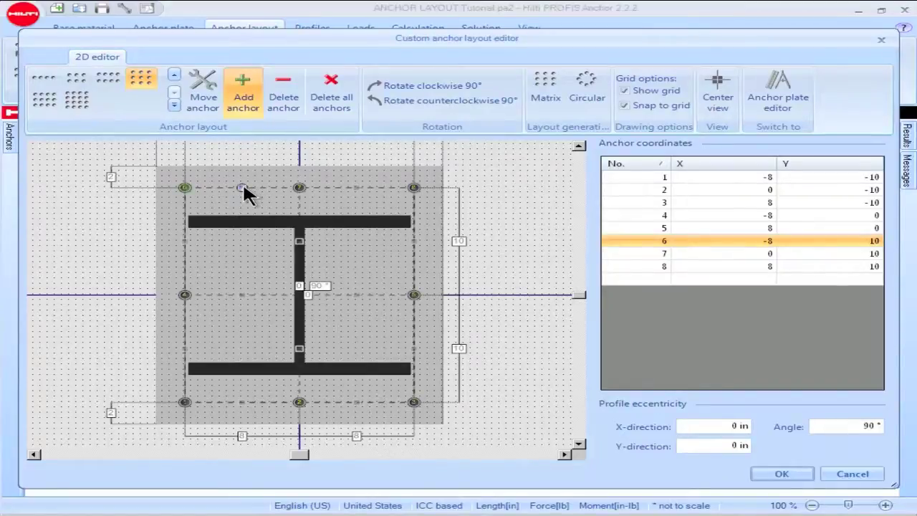
pyautogui.click(242, 186)
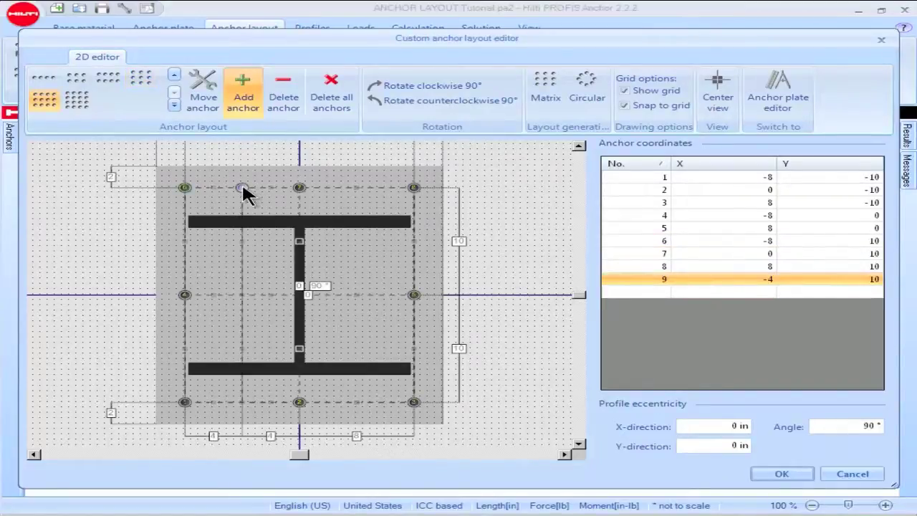
pyautogui.click(357, 186)
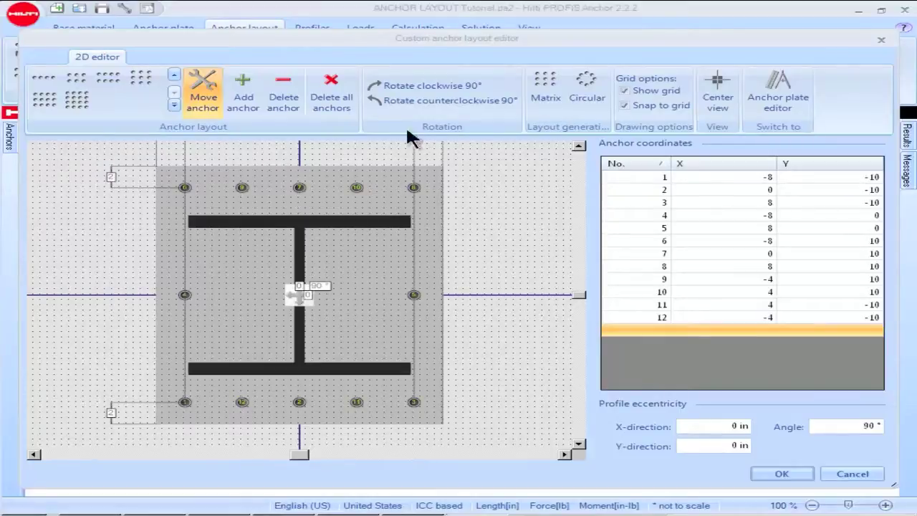
# Rotate the custom anchor layout 90° counterclockwise, and rotate the plate 90° counterclockwise in the anchor plate editor to match
pyautogui.click(433, 99)
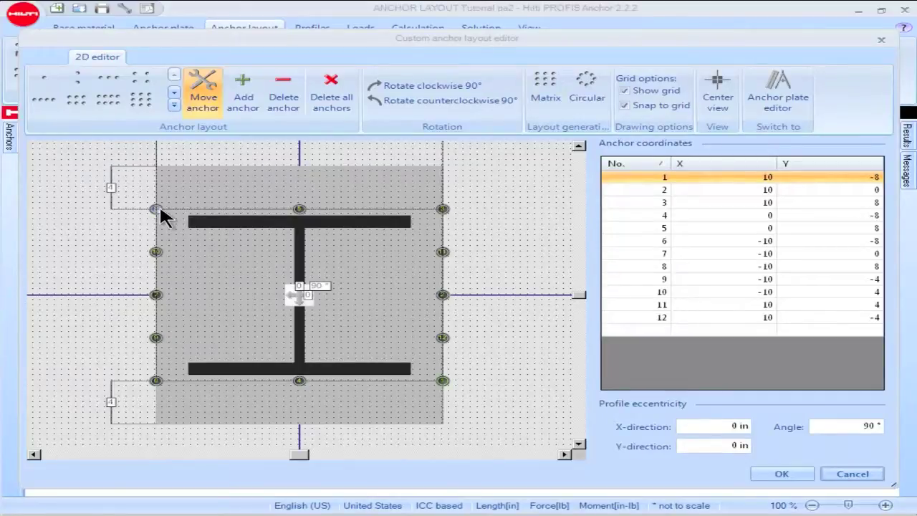
pyautogui.click(750, 112)
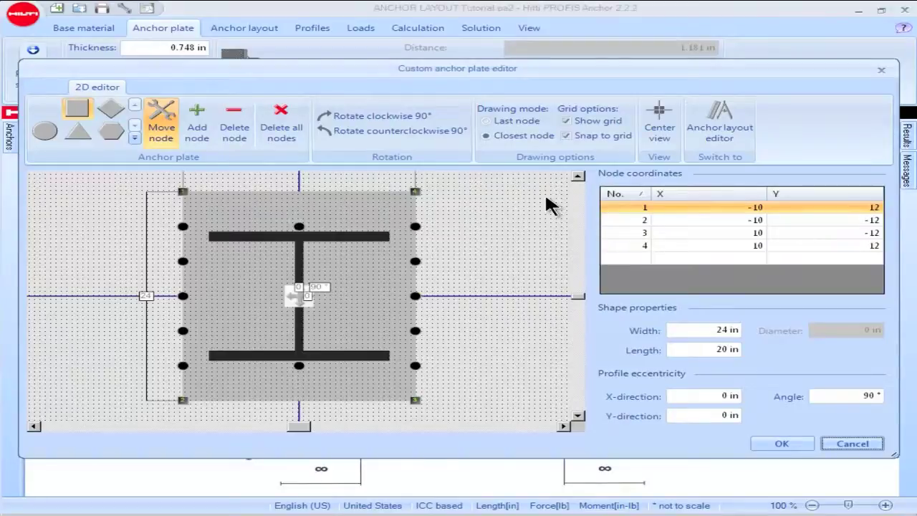
pyautogui.click(414, 132)
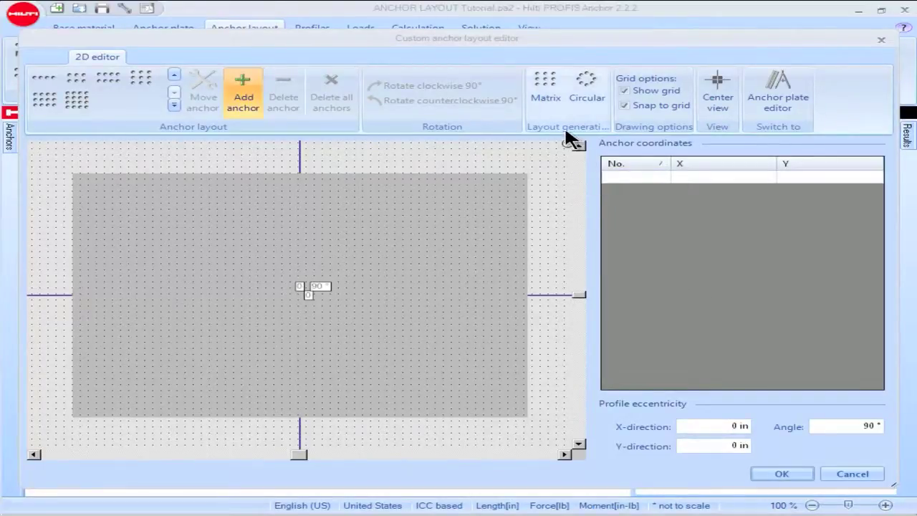
# Generate a matrix anchor layout with 5 columns, 3 rows, a width of 6 in and a row distance of 8 in
pyautogui.click(550, 98)
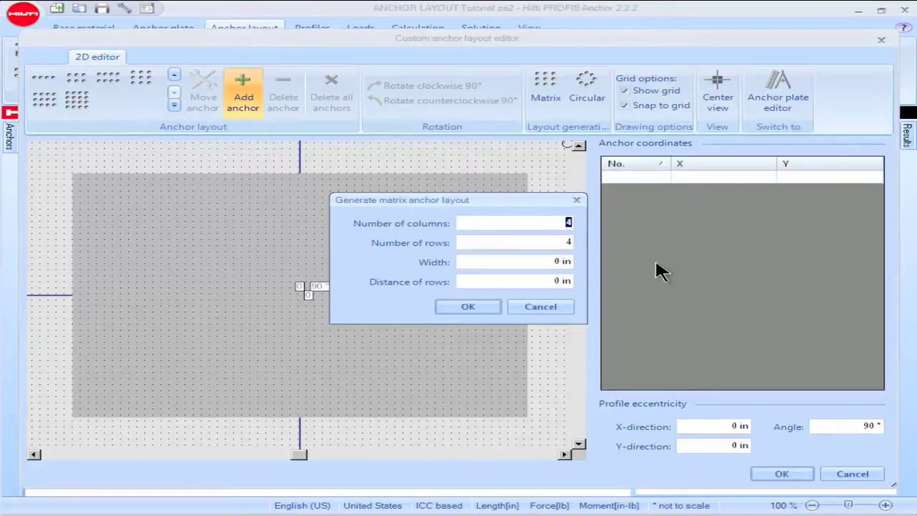
pyautogui.write('5')
pyautogui.click(557, 261)
pyautogui.write('6')
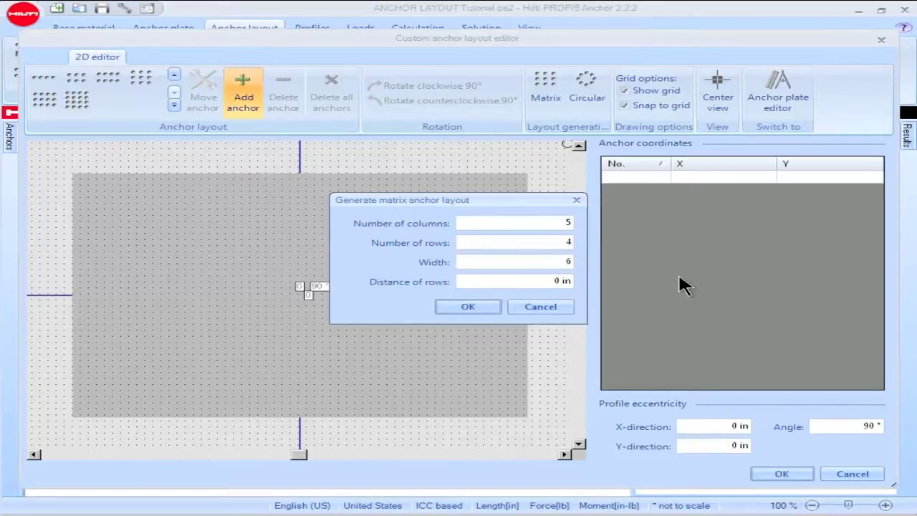
pyautogui.click(566, 242)
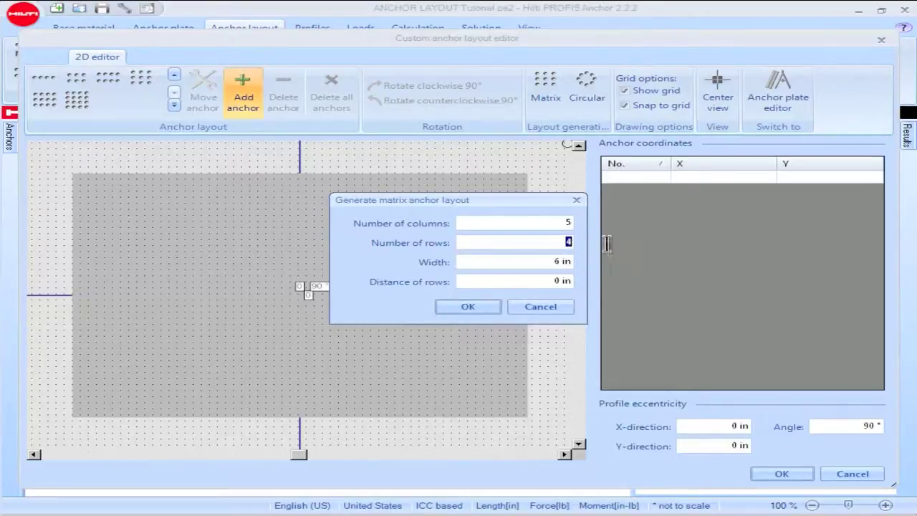
pyautogui.write('3')
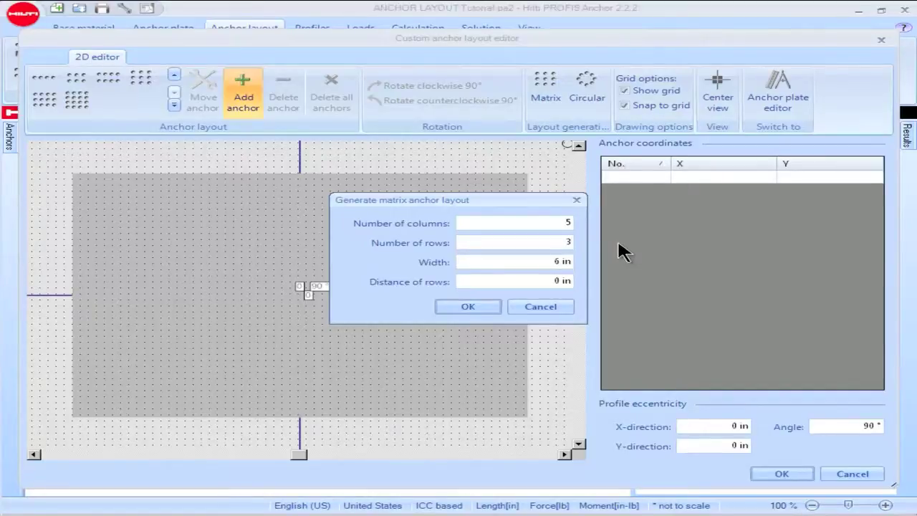
pyautogui.click(548, 281)
pyautogui.write('8')
pyautogui.click(464, 305)
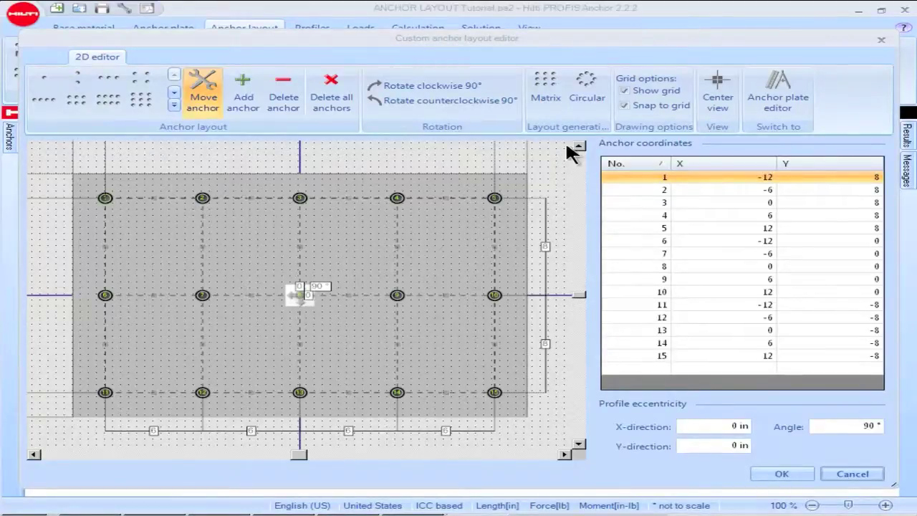
# Generate a circular anchor layout with 10 anchors and a 9 in radius
pyautogui.click(588, 111)
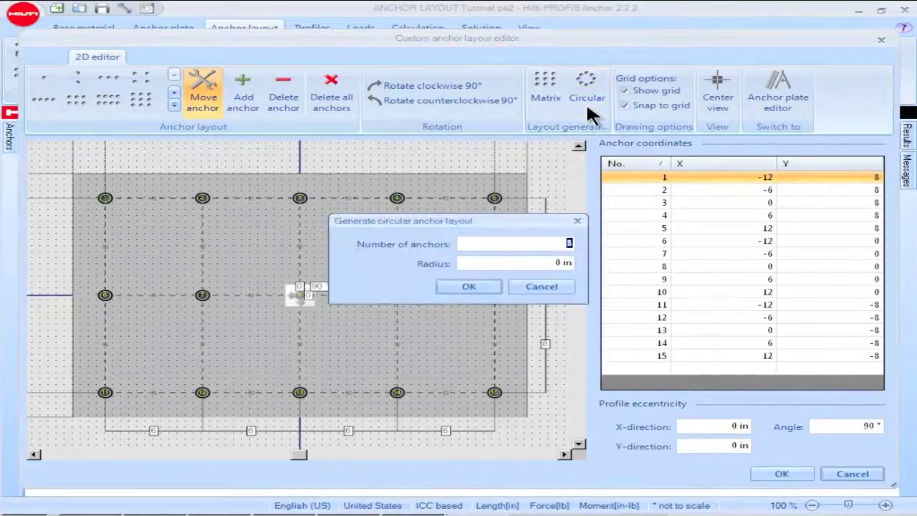
pyautogui.write('10')
pyautogui.moveTo(548, 263); pyautogui.dragTo(569, 263)
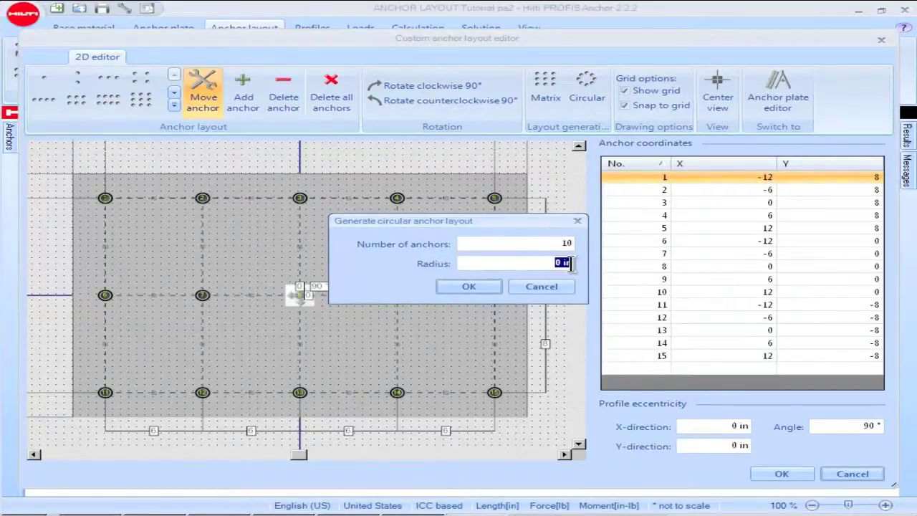
pyautogui.write('9')
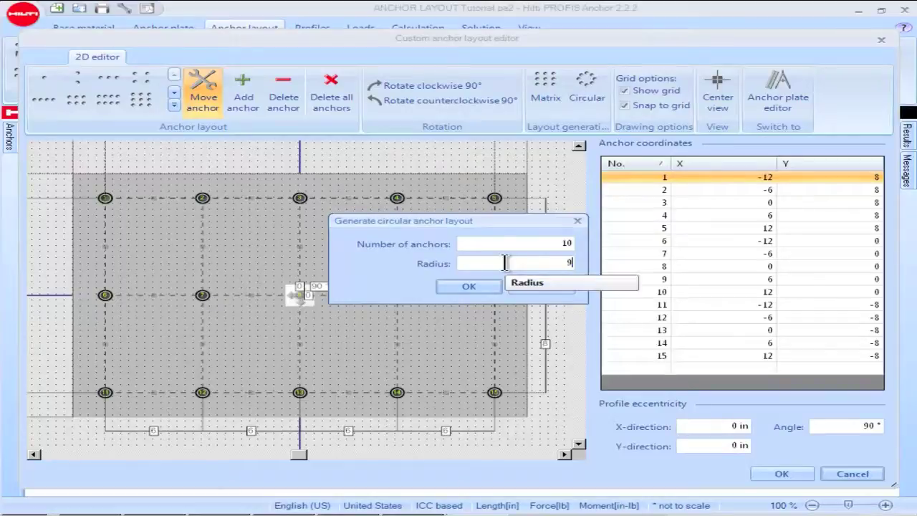
pyautogui.click(470, 287)
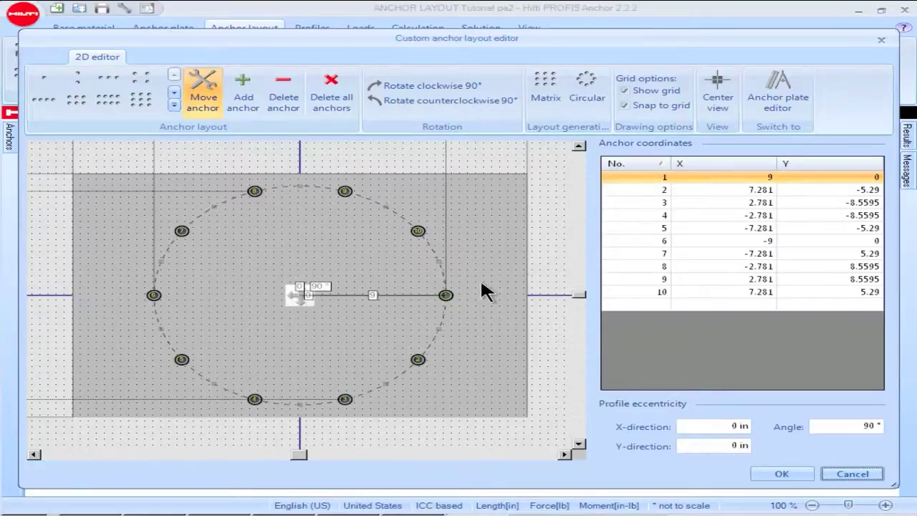
# Switch to the anchor plate editor, change the plate shape to circular, set its diameter to 22 in and accept the plate
pyautogui.click(764, 115)
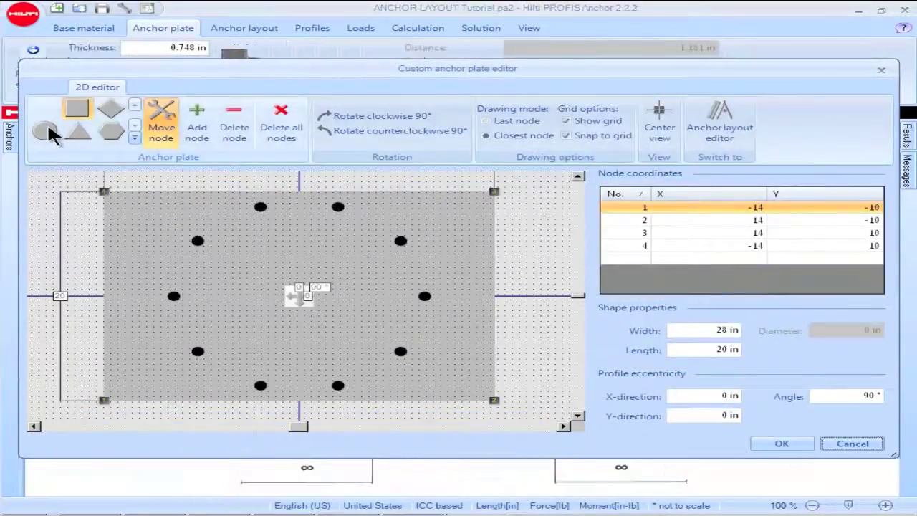
pyautogui.click(50, 133)
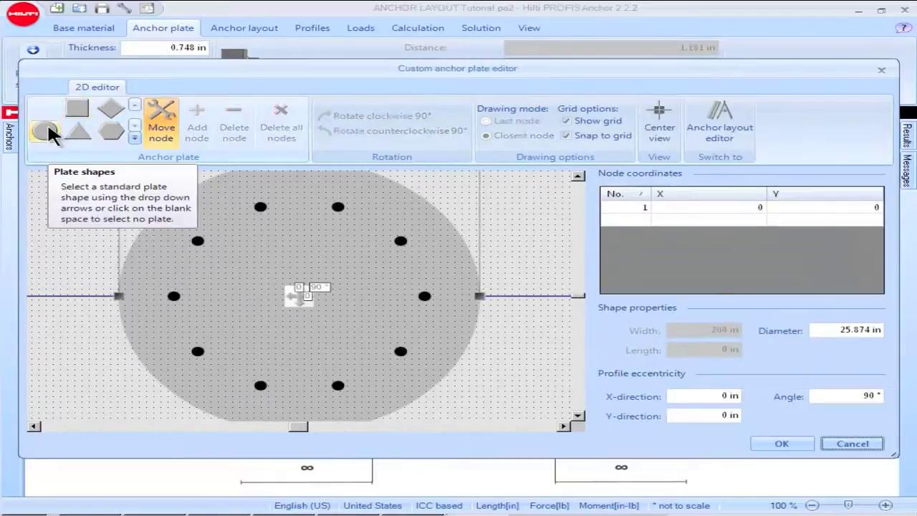
pyautogui.click(824, 331)
pyautogui.write('22')
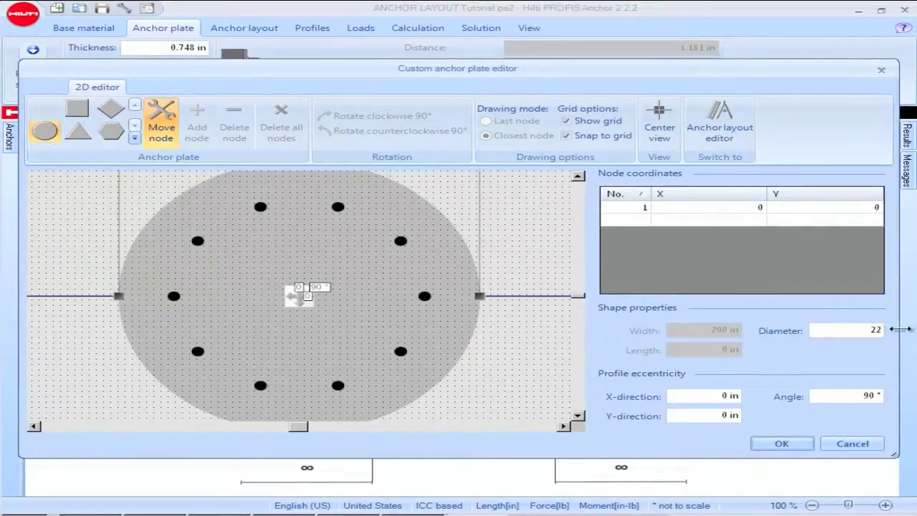
pyautogui.click(801, 446)
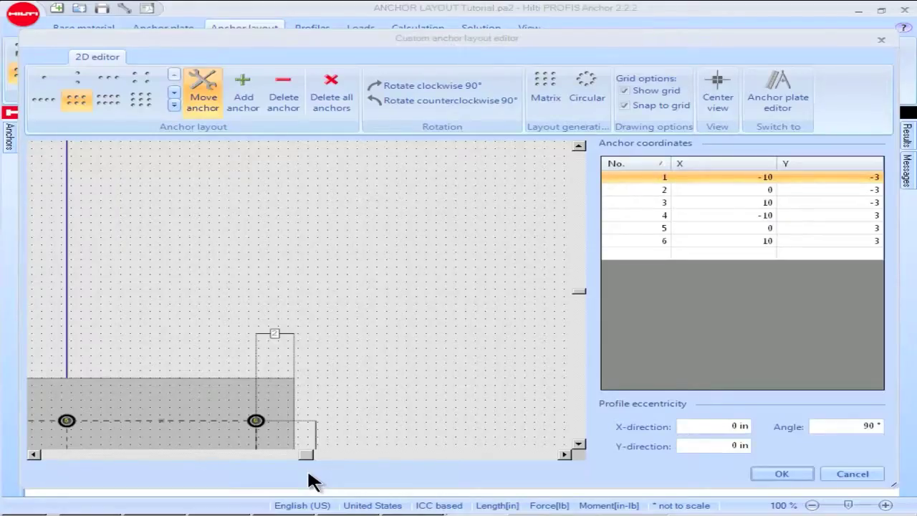
# Bring the off-center six-anchor plate back into sight and center the drawing view on it
pyautogui.click(33, 454)
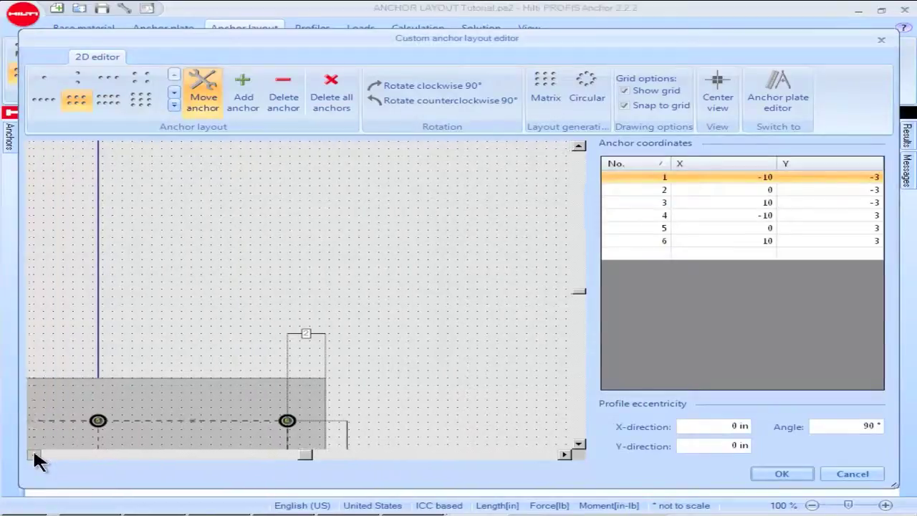
pyautogui.click(579, 444)
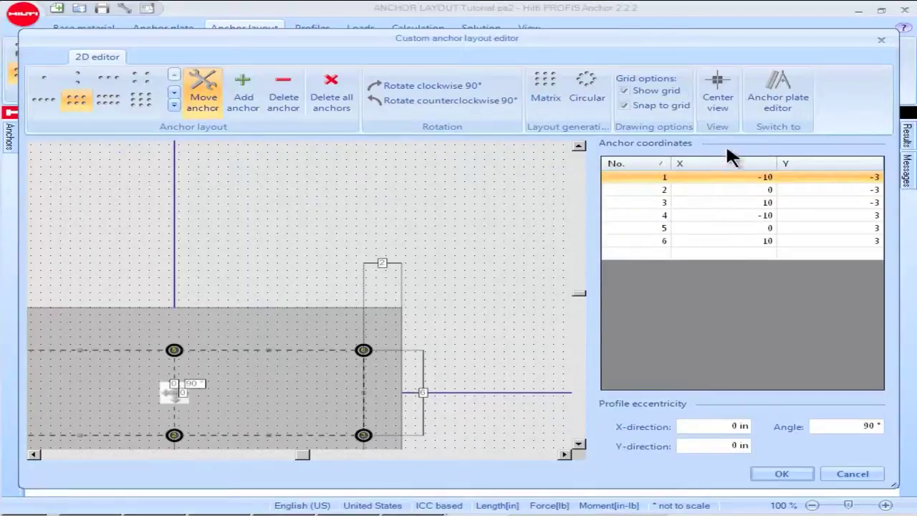
pyautogui.click(728, 108)
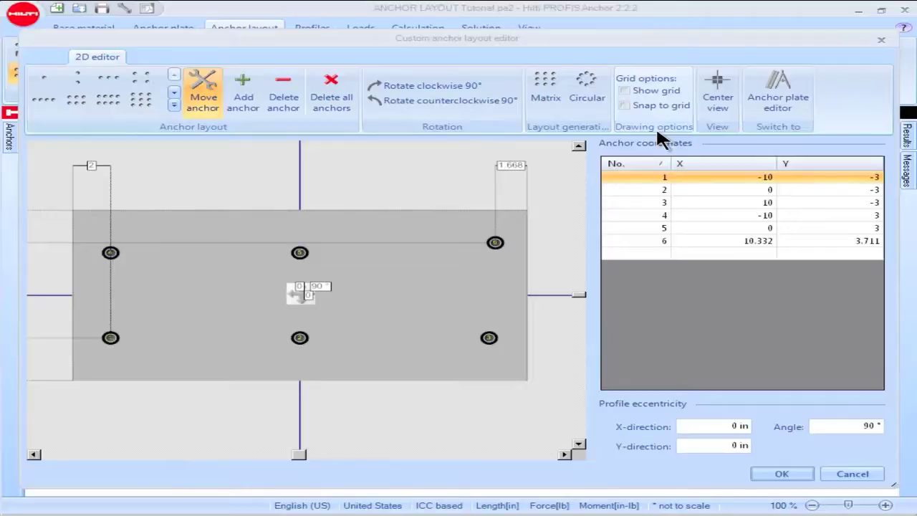
# Turn on grid display and grid snapping, move anchor 6 to X 10, Y 3, and accept the custom layout
pyautogui.click(623, 89)
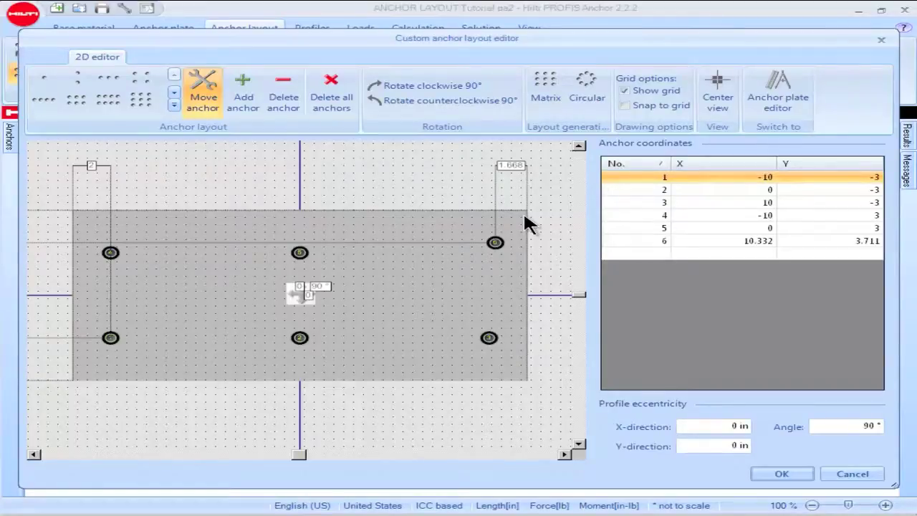
pyautogui.click(623, 105)
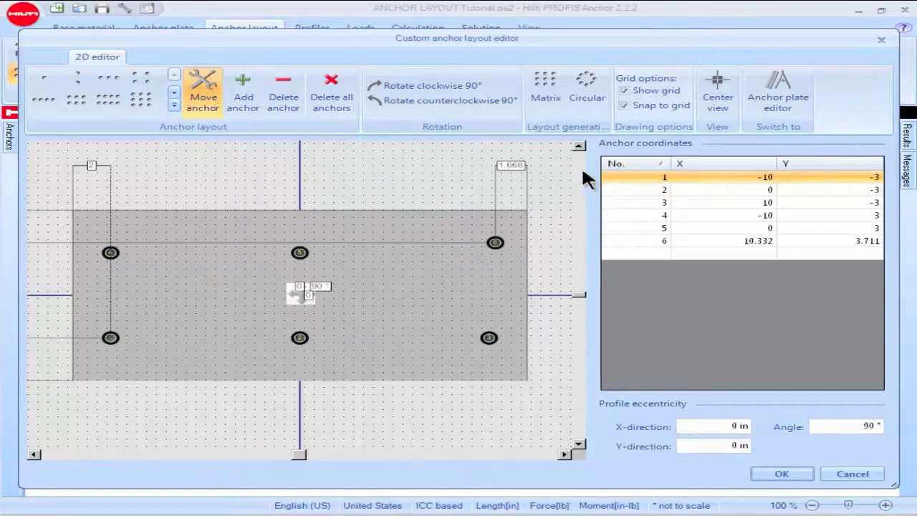
pyautogui.moveTo(493, 243)
pyautogui.mouseDown()
pyautogui.moveTo(500, 256)
pyautogui.moveTo(494, 251)
pyautogui.mouseUp()
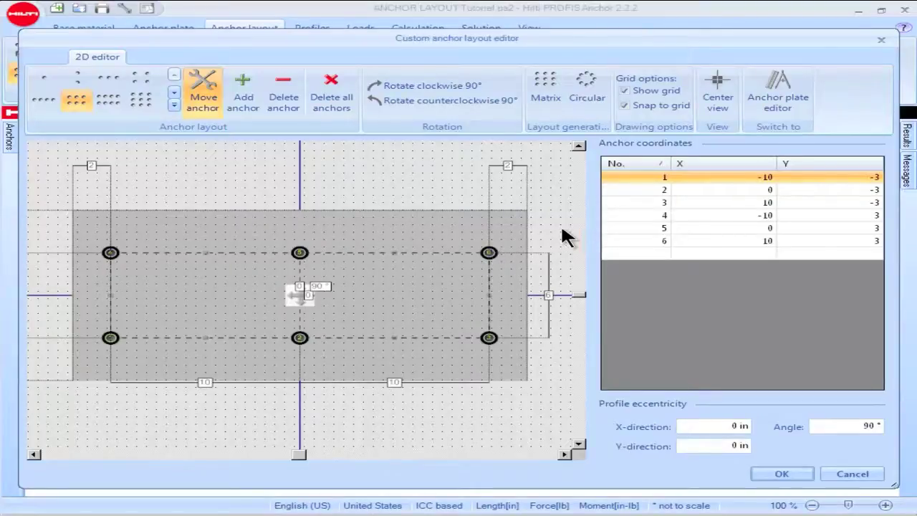
pyautogui.press('Return')
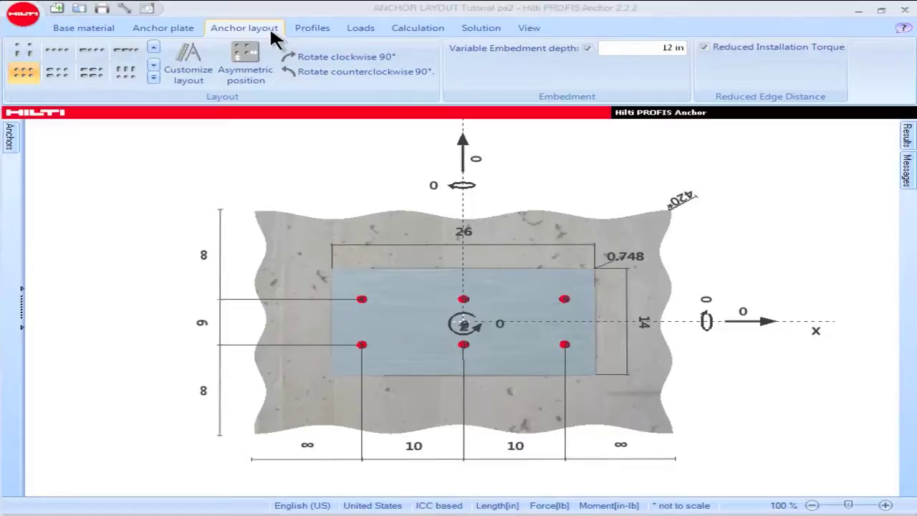
# Start a contact e-mail to Hilti from the resources section of the program options and select the recipient address
pyautogui.click(126, 8)
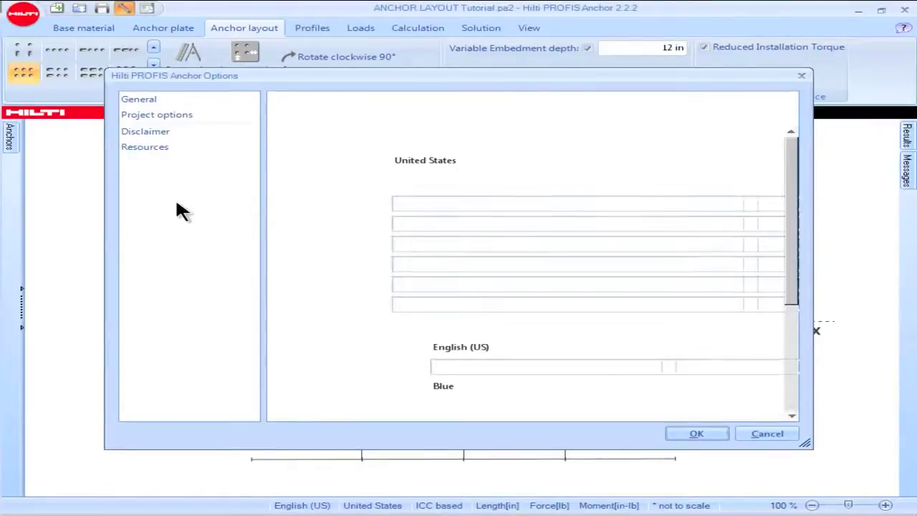
pyautogui.click(152, 147)
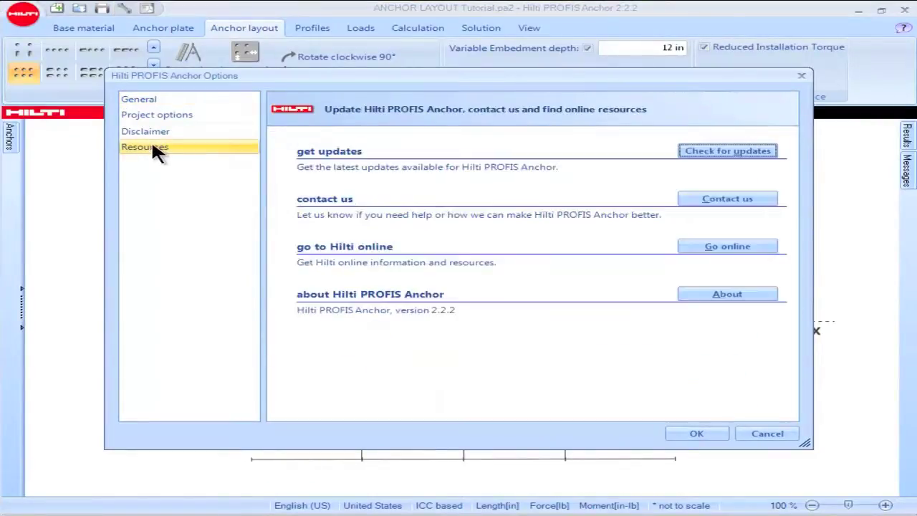
pyautogui.click(720, 200)
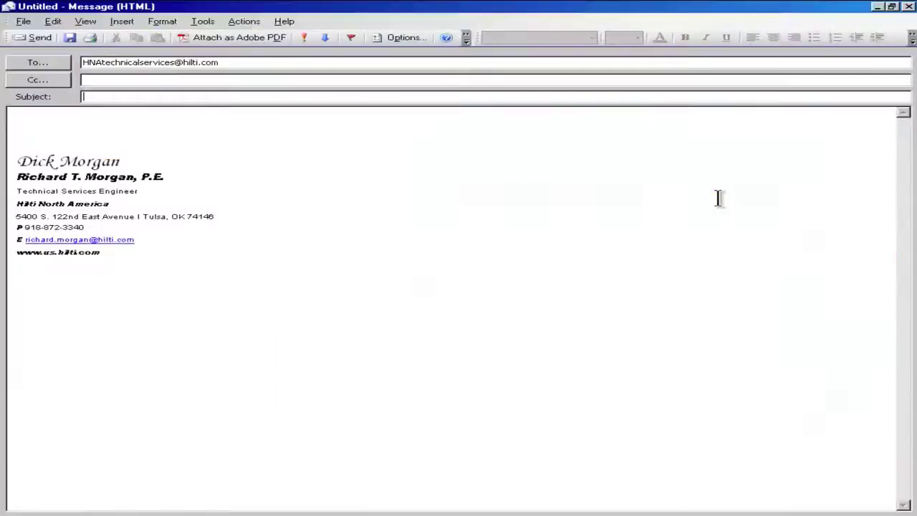
pyautogui.moveTo(220, 62); pyautogui.dragTo(73, 54)
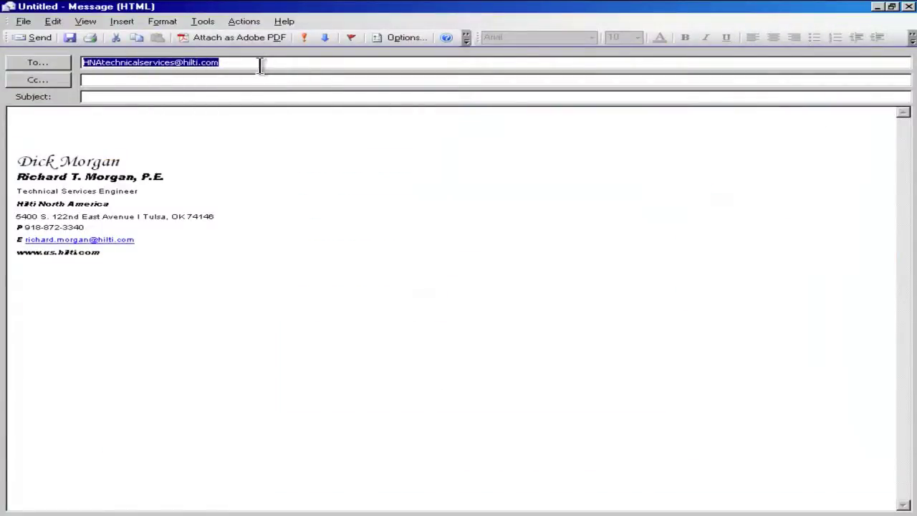